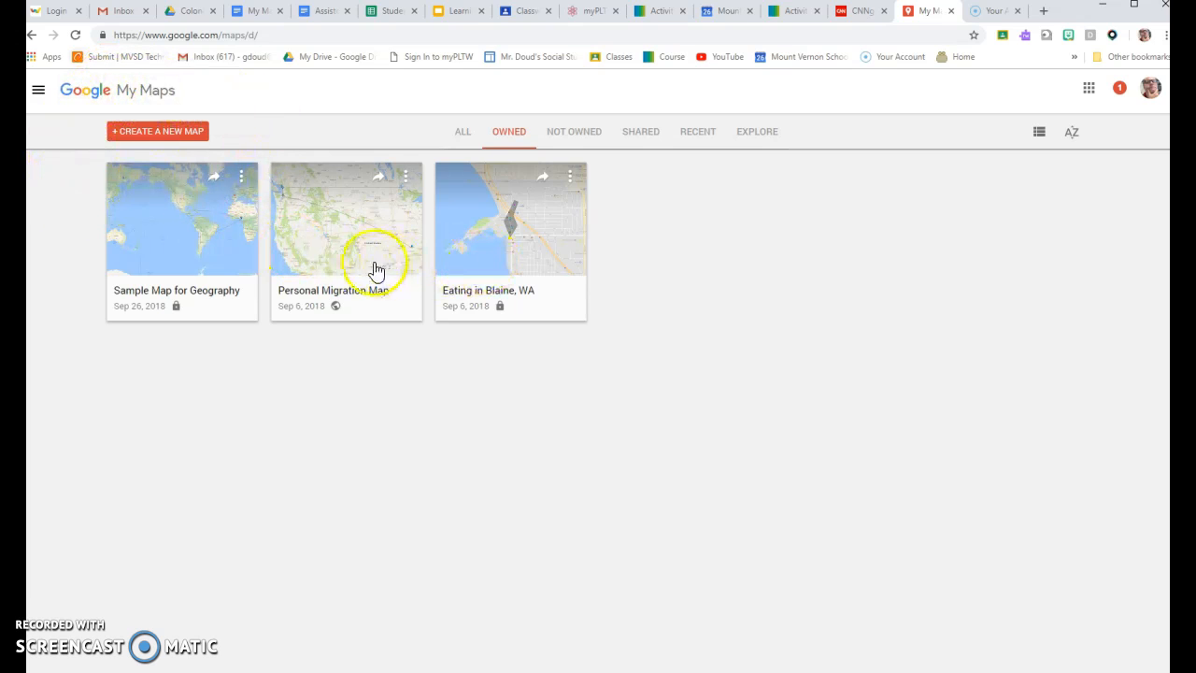
Create a new map and bring the Americas, Europe and Africa into view together.
left_click(159, 133)
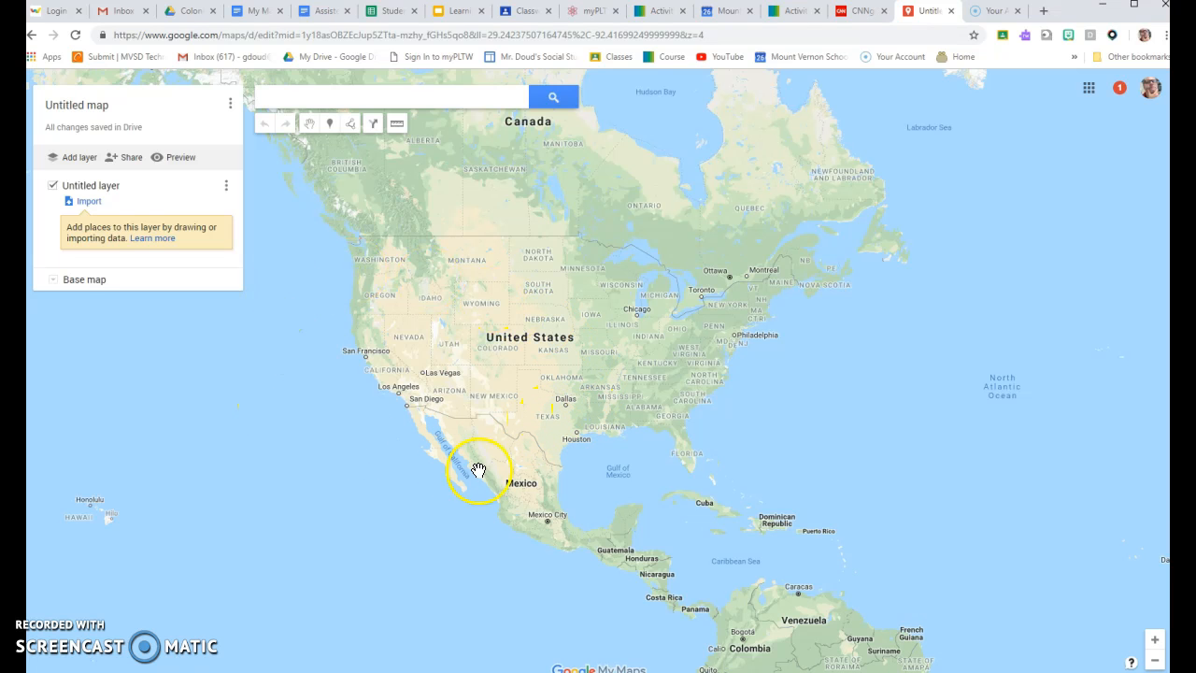
left_click(1155, 660)
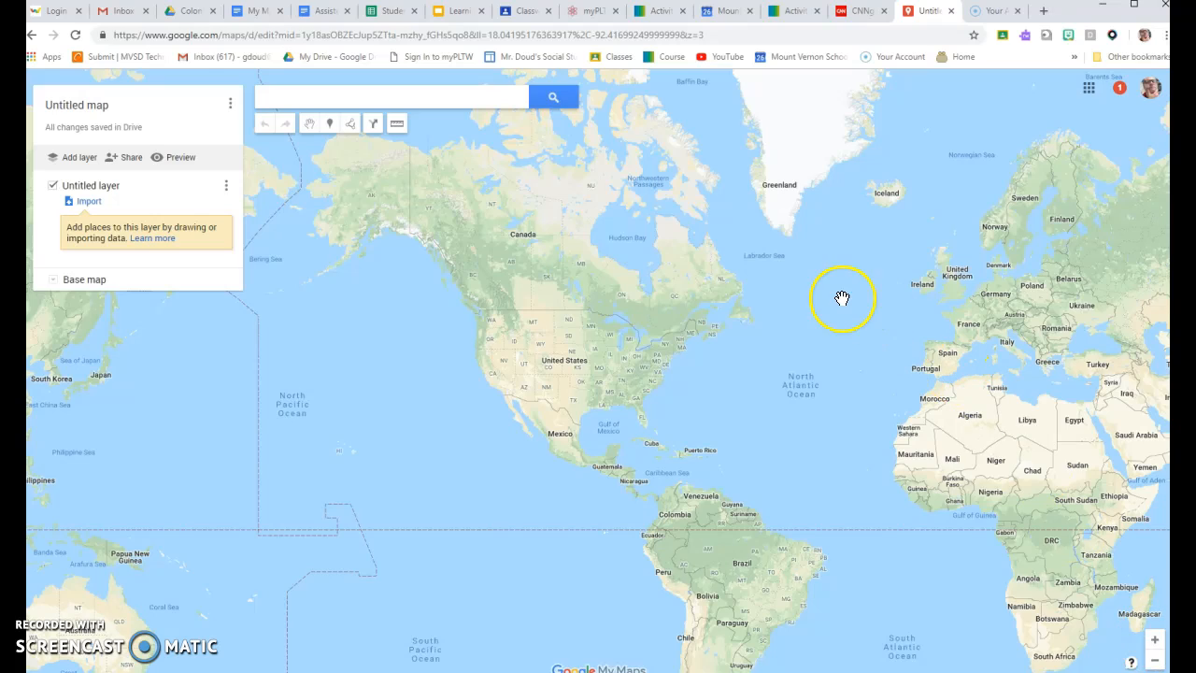
left_click_drag(841, 296, 657, 254)
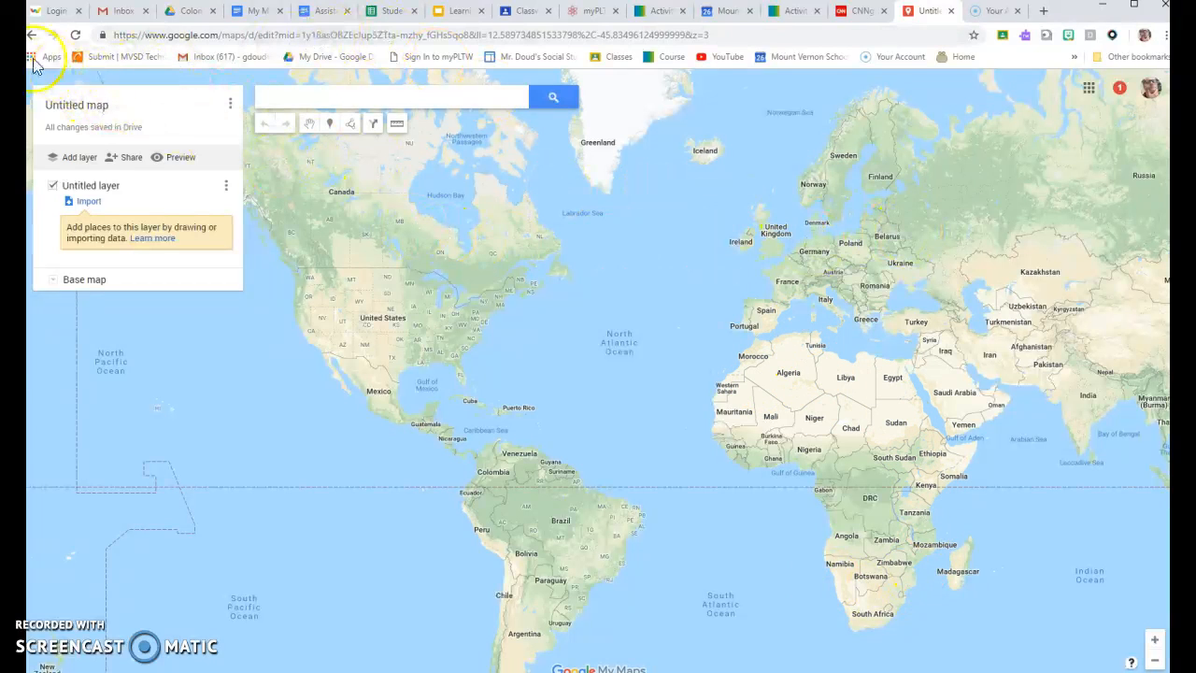
left_click_drag(127, 99, 165, 101)
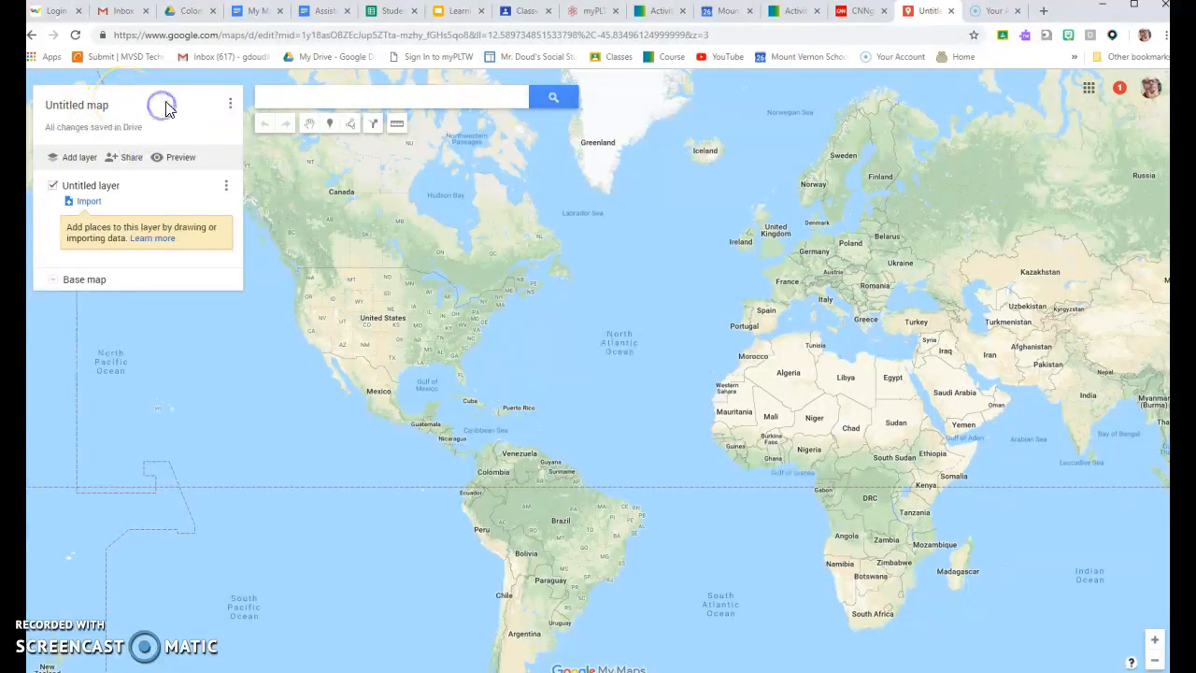
left_click_drag(275, 403, 635, 443)
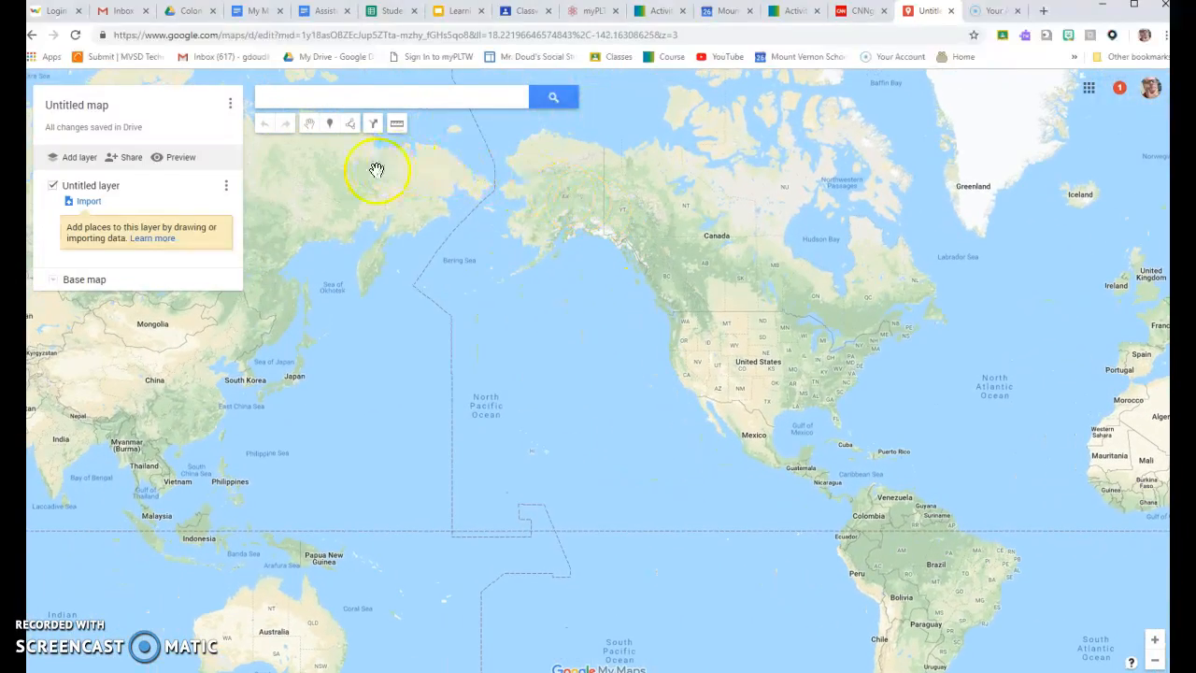
left_click_drag(405, 342, 40, 325)
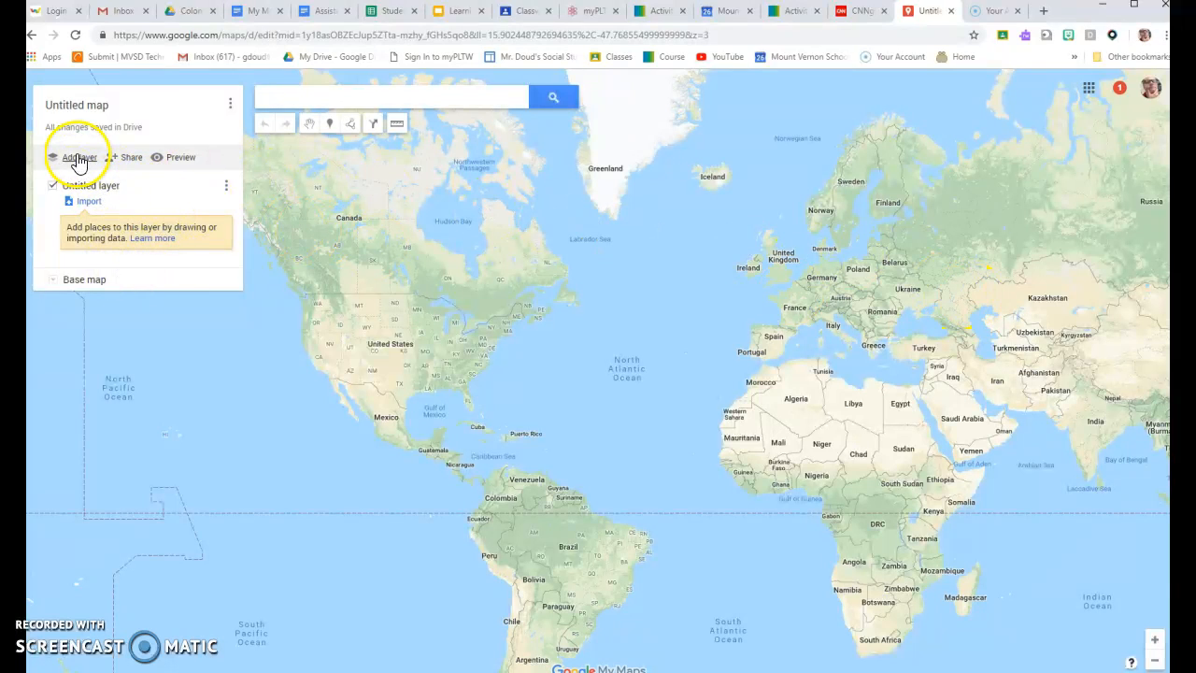
Replace the map title with the teacher's name in possessive form followed by "Map, 8".
left_click(72, 109)
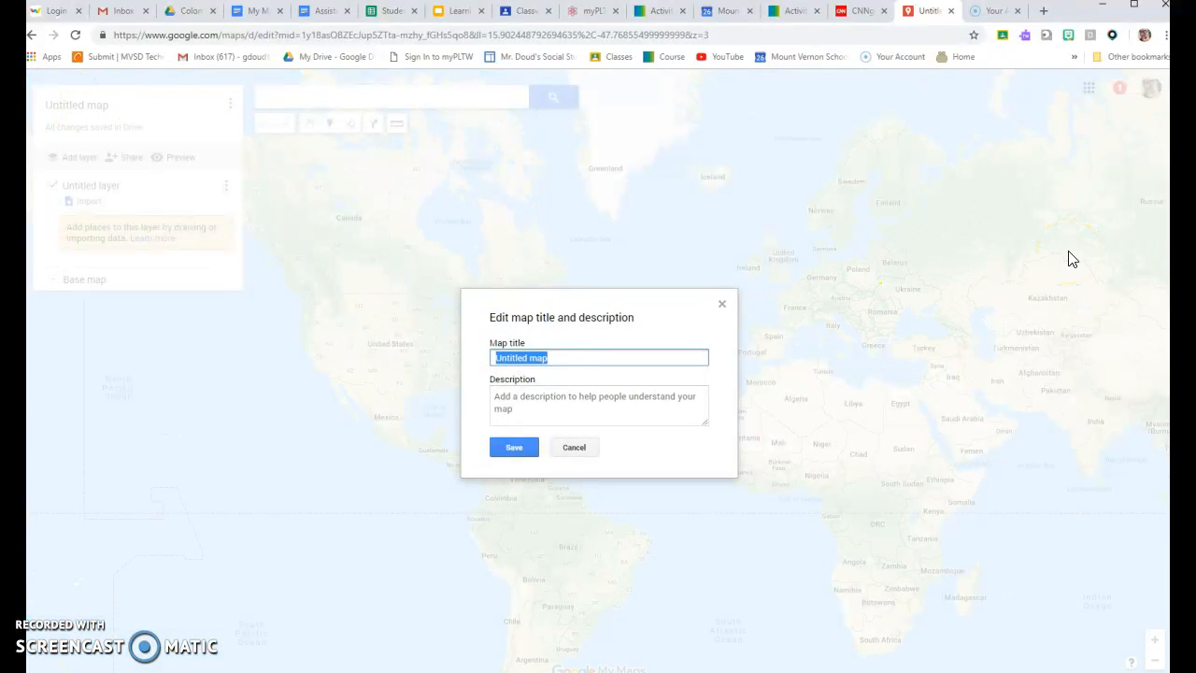
type("Mr. Doud's Map, ")
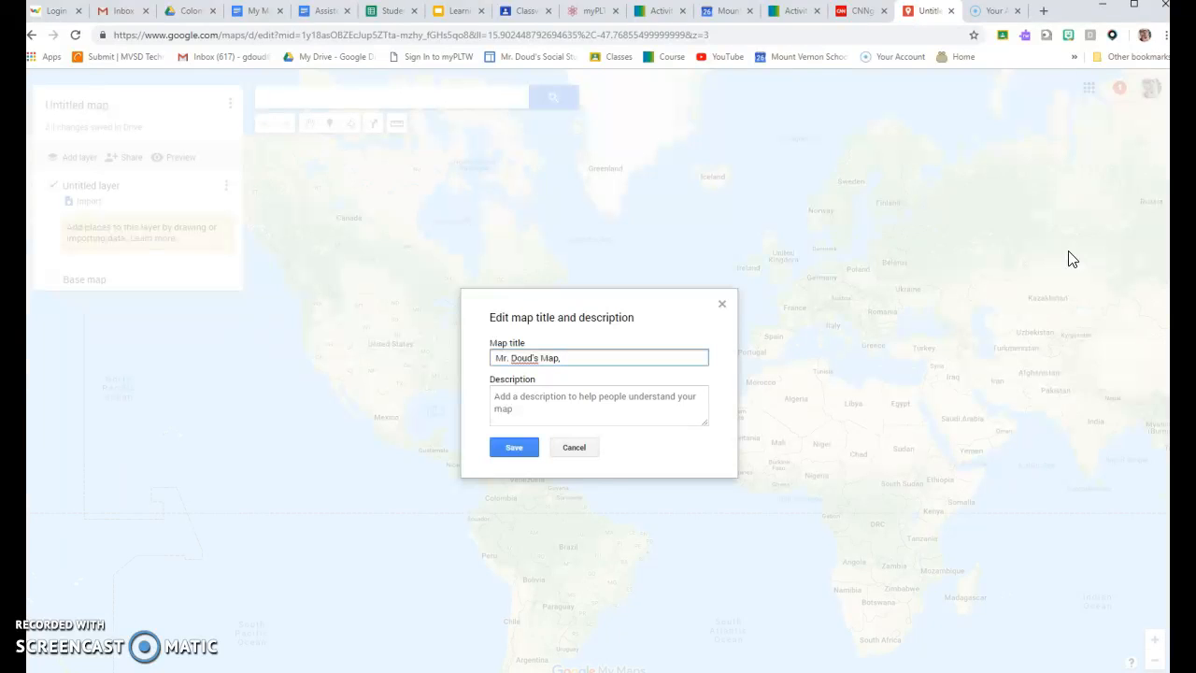
type("4")
type("6")
key("BackSpace")
type("8")
Enter the map description "My map assignment showing the three groups that came to America." and save the map details.
left_click(534, 400)
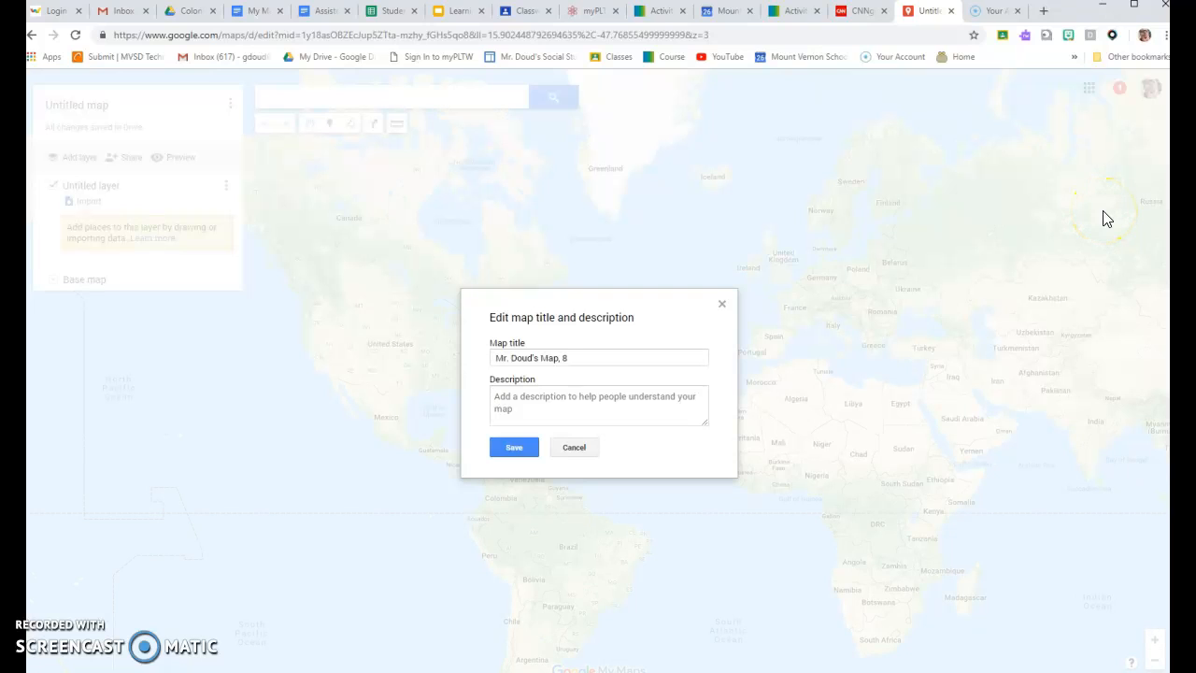
type("My map")
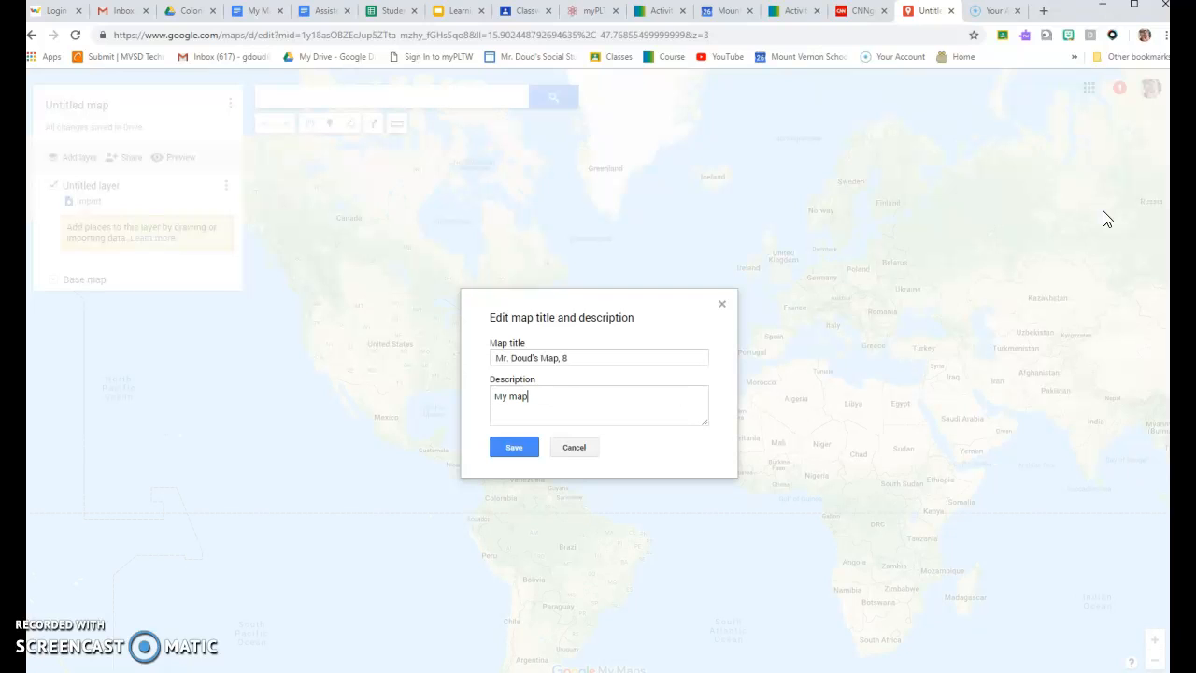
type(" assignment showing the three groups")
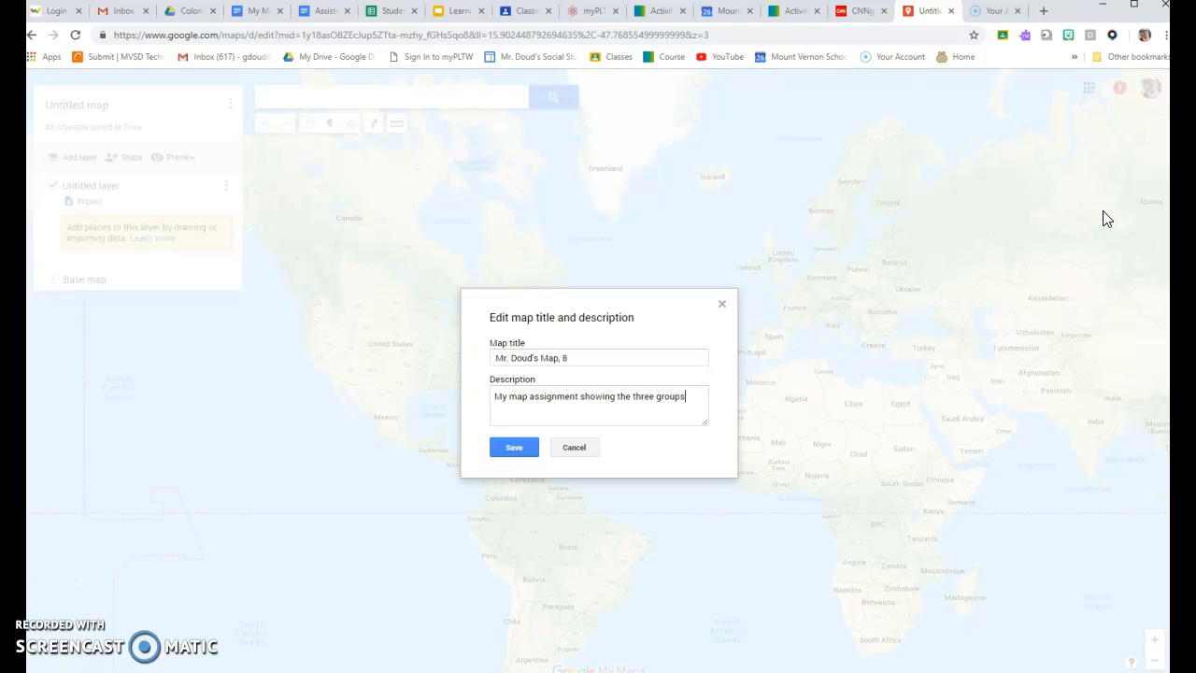
type(" that came to America.")
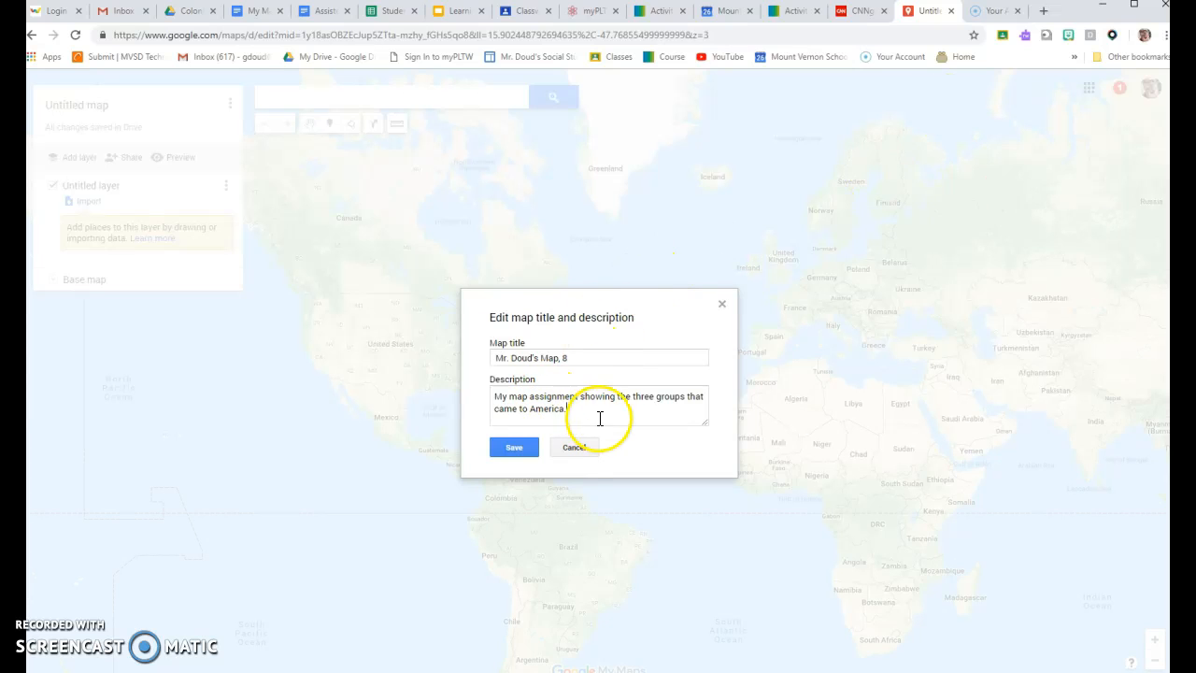
left_click(668, 410)
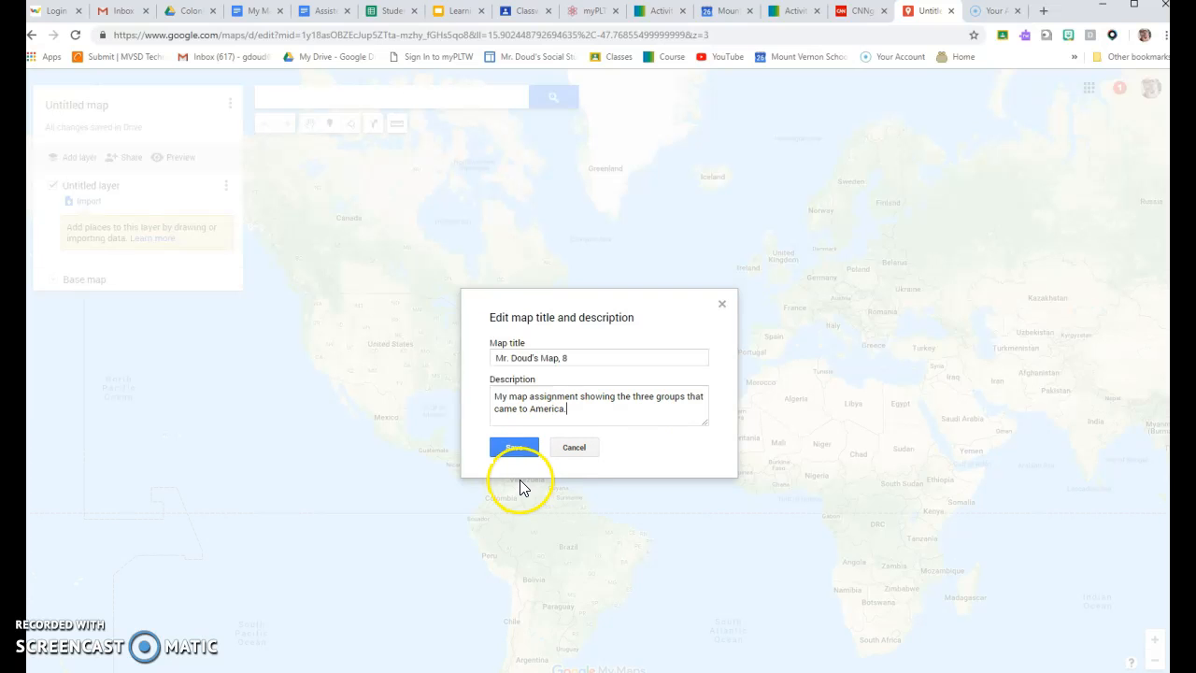
left_click(512, 447)
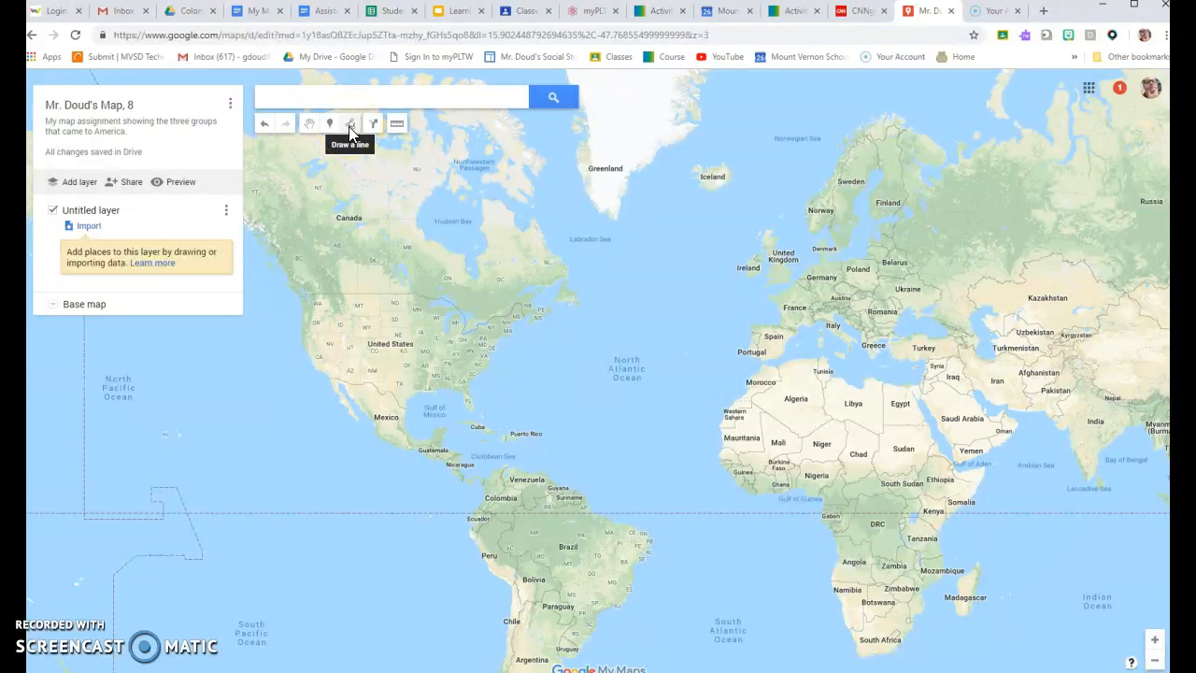
Try drawing a line from France to the eastern United States and on to Libya, and delete it.
left_click(350, 130)
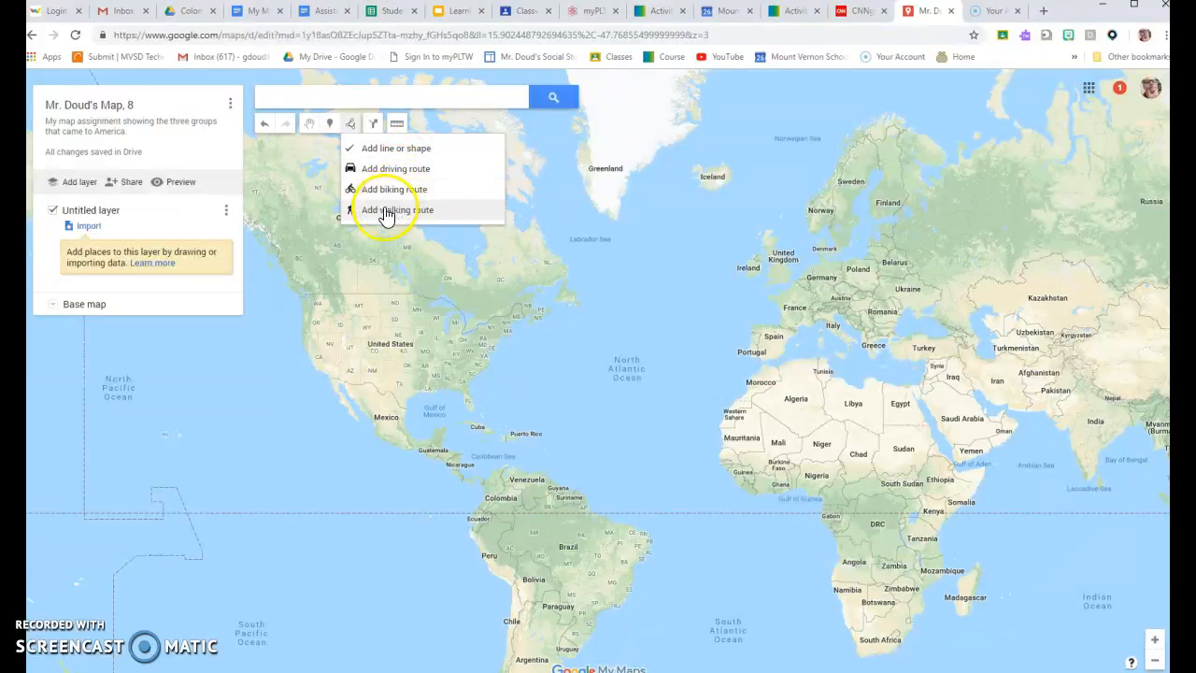
left_click(396, 147)
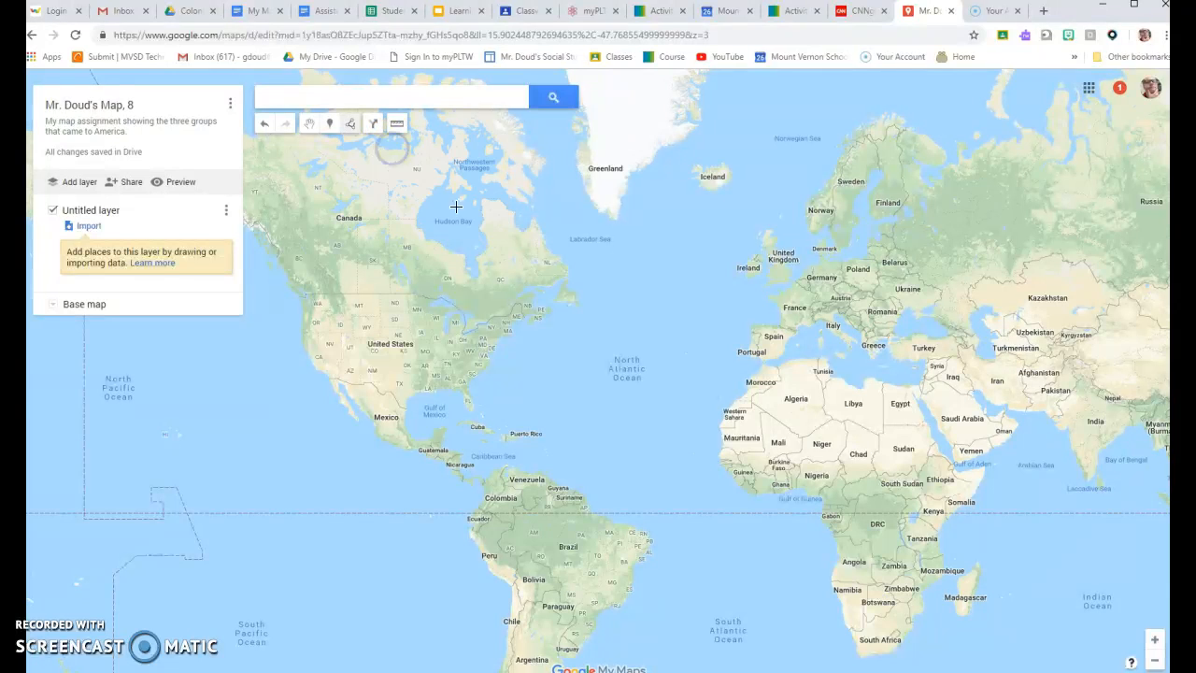
left_click(808, 304)
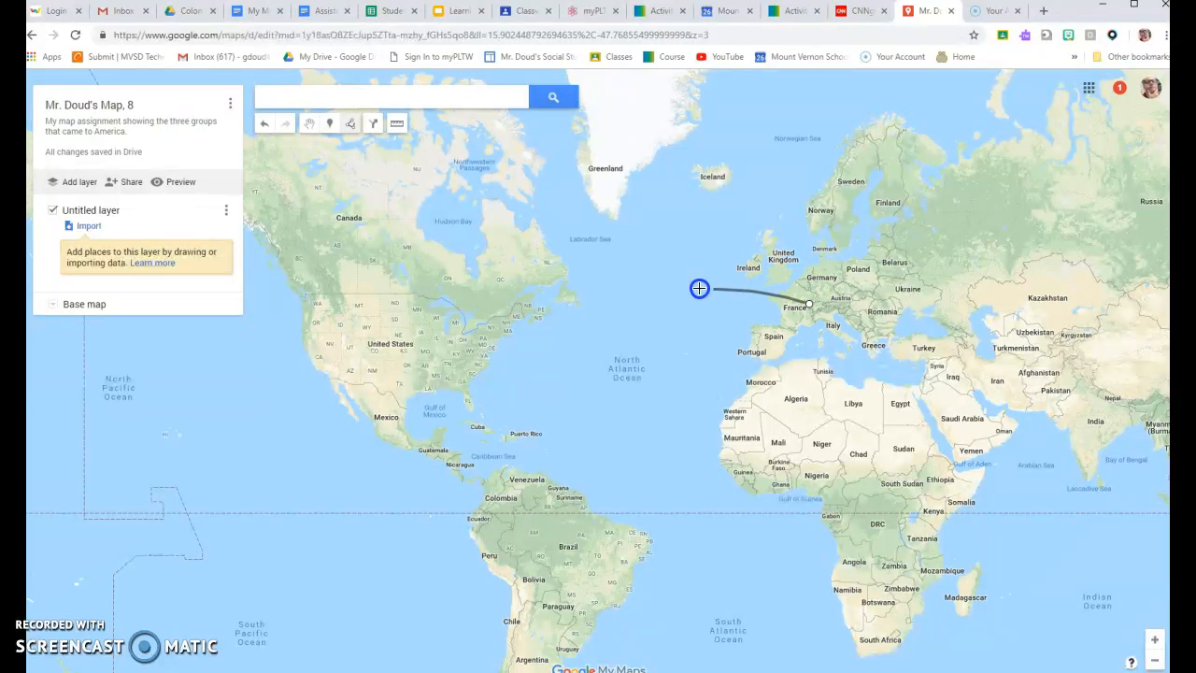
left_click(431, 352)
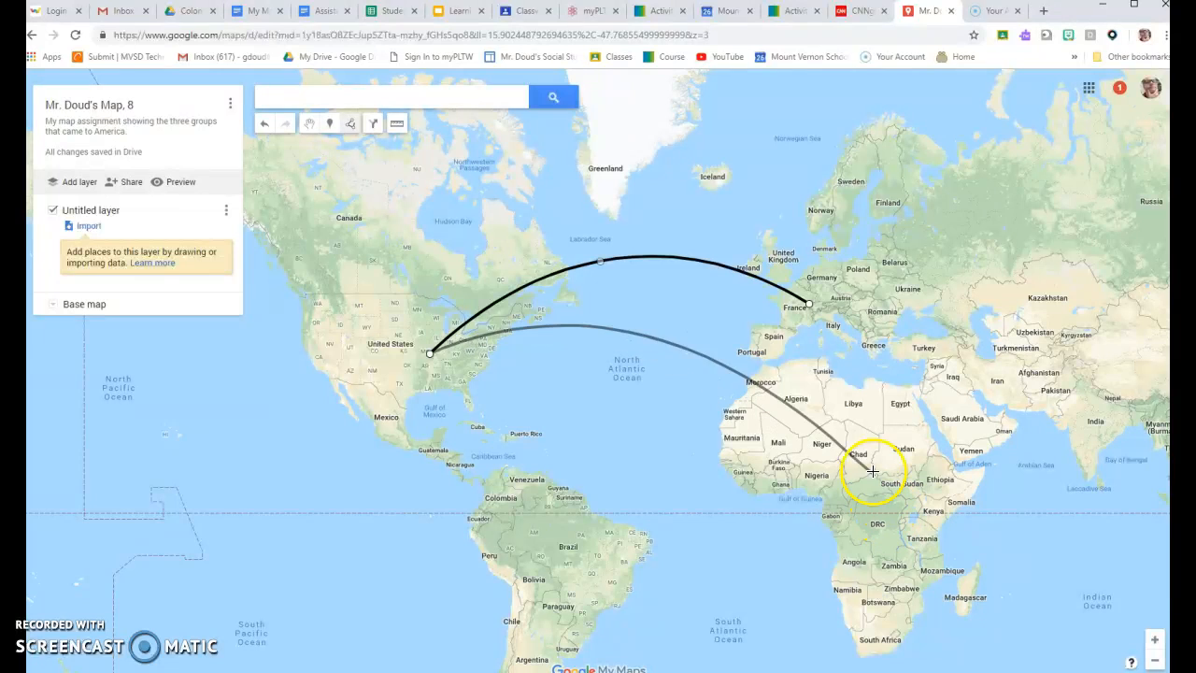
left_click(844, 394)
left_click(844, 394)
left_click(844, 396)
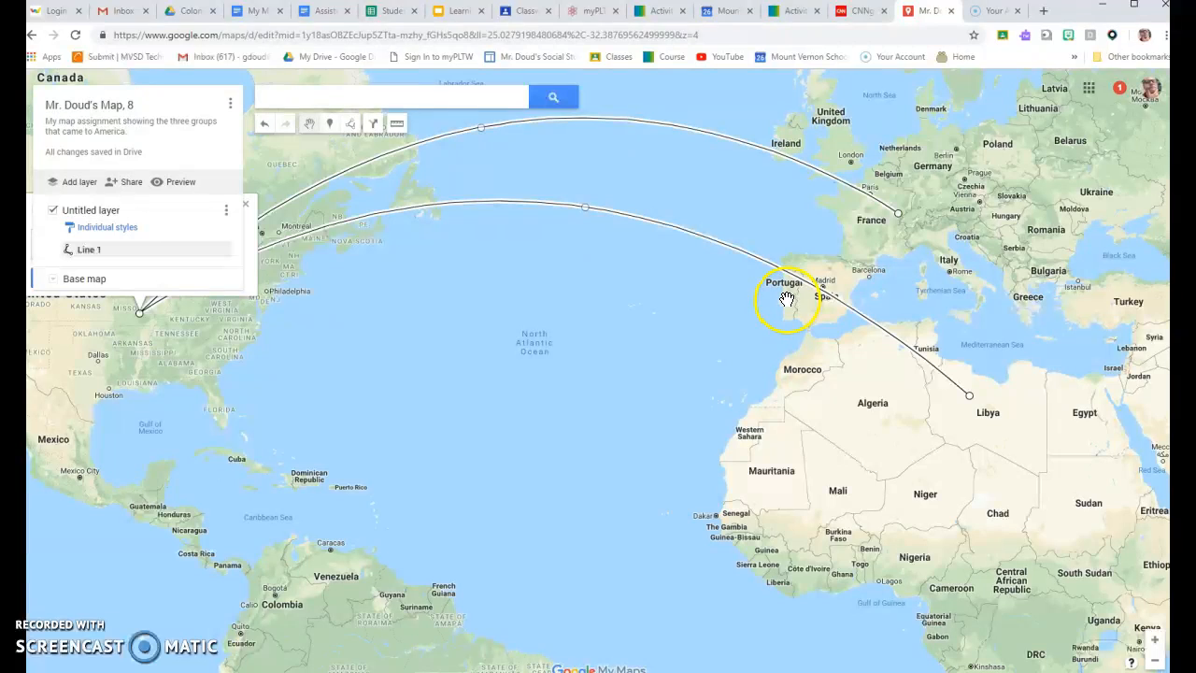
key("Delete")
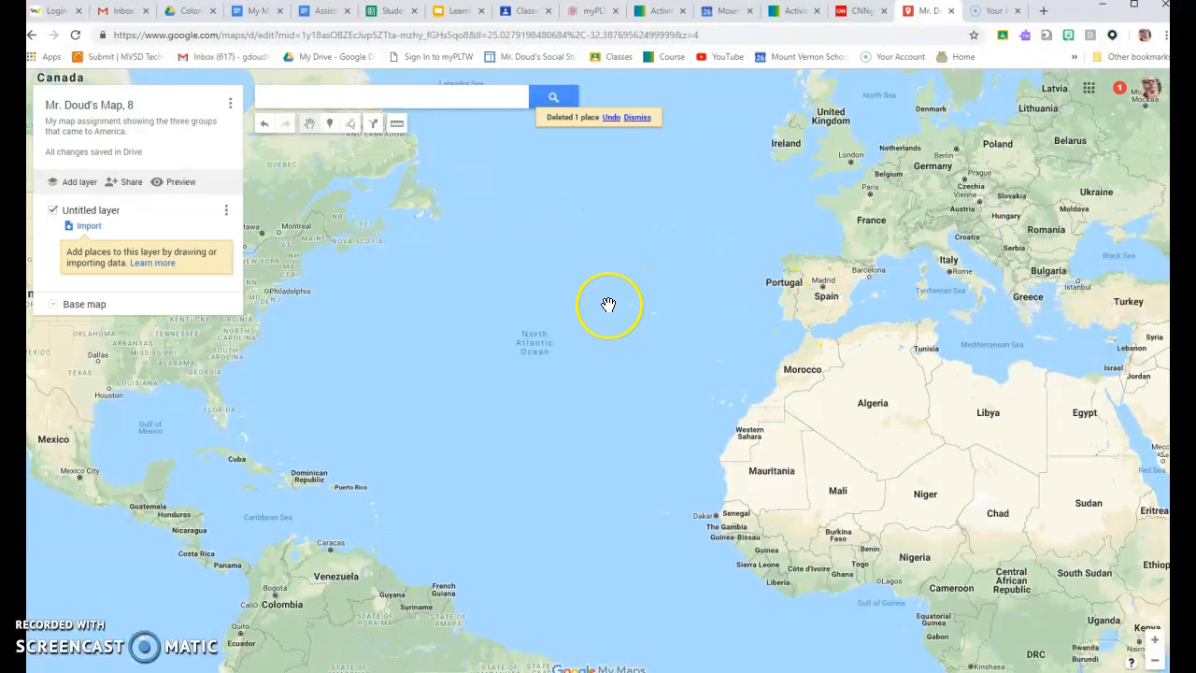
Place a marker on Spain in the untitled layer.
scroll(607, 304, "down", 2)
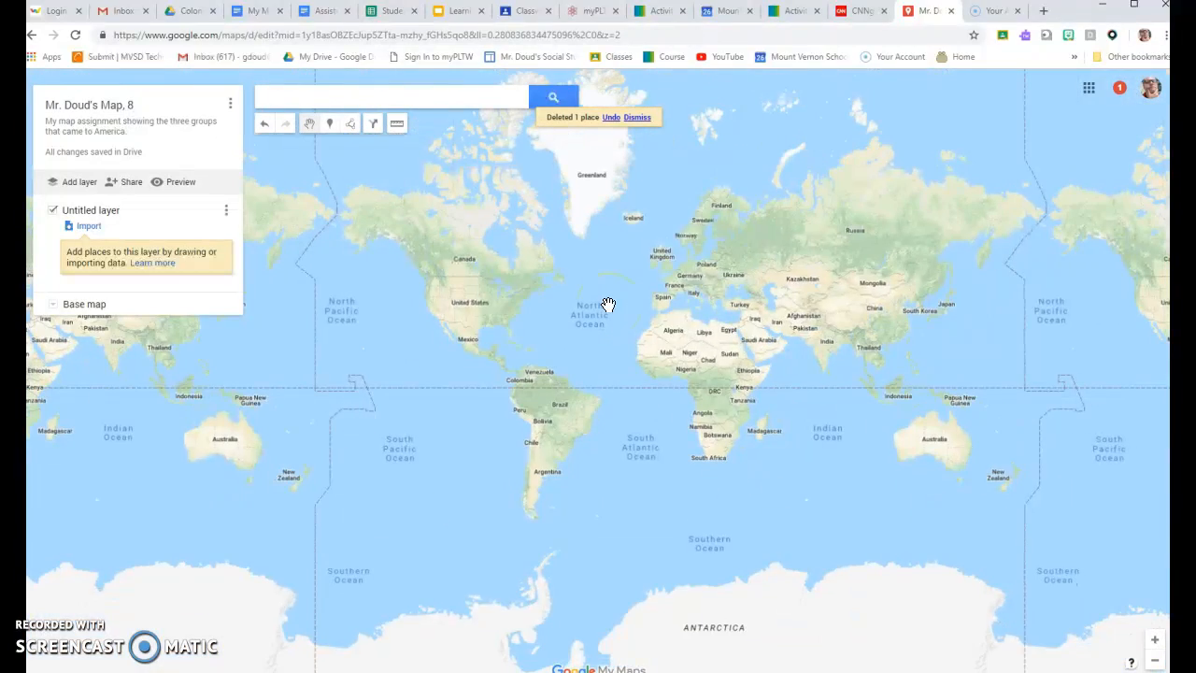
scroll(608, 305, "up", 1)
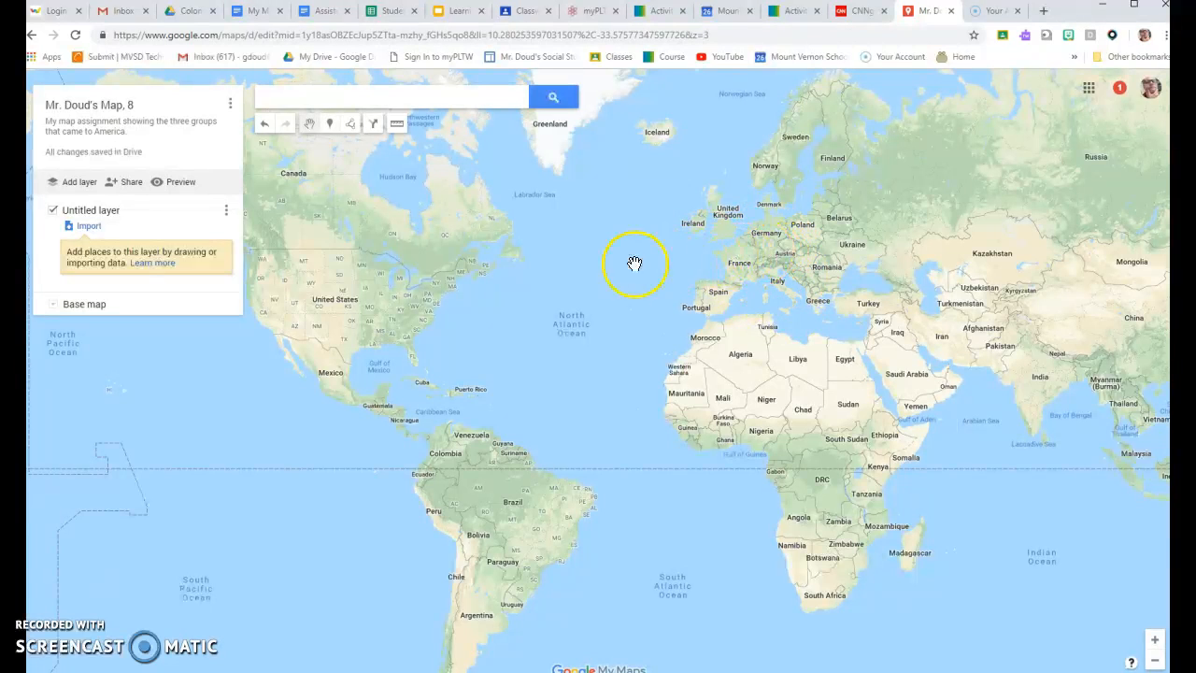
left_click(350, 129)
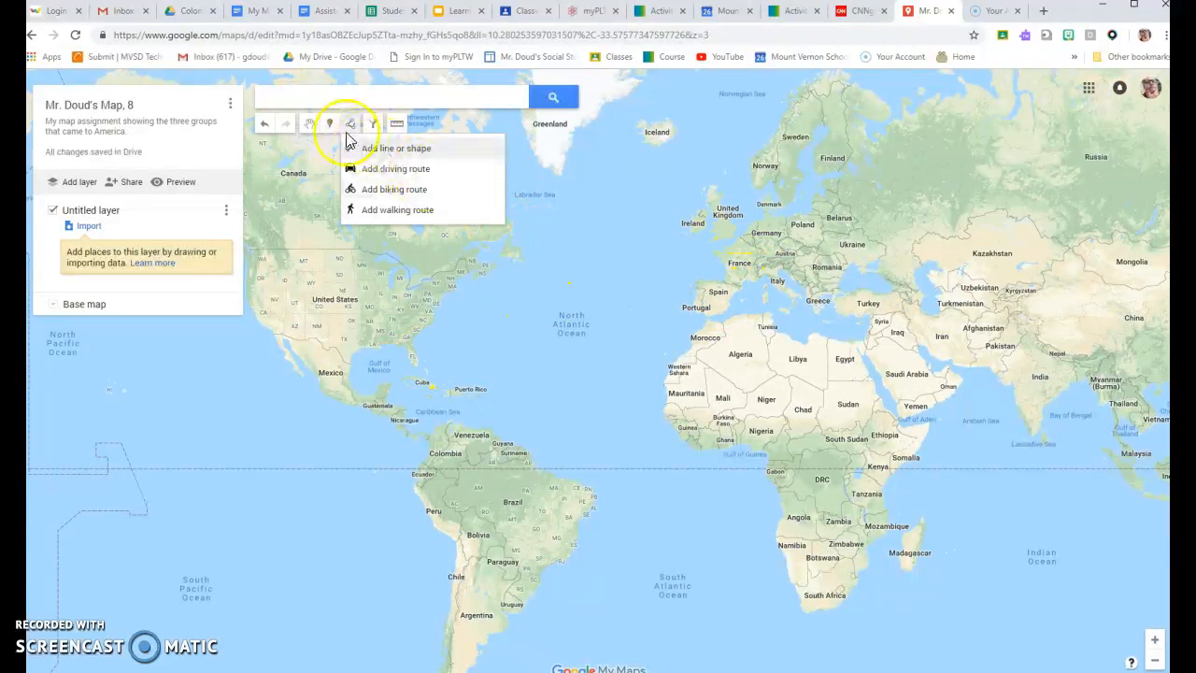
left_click(328, 125)
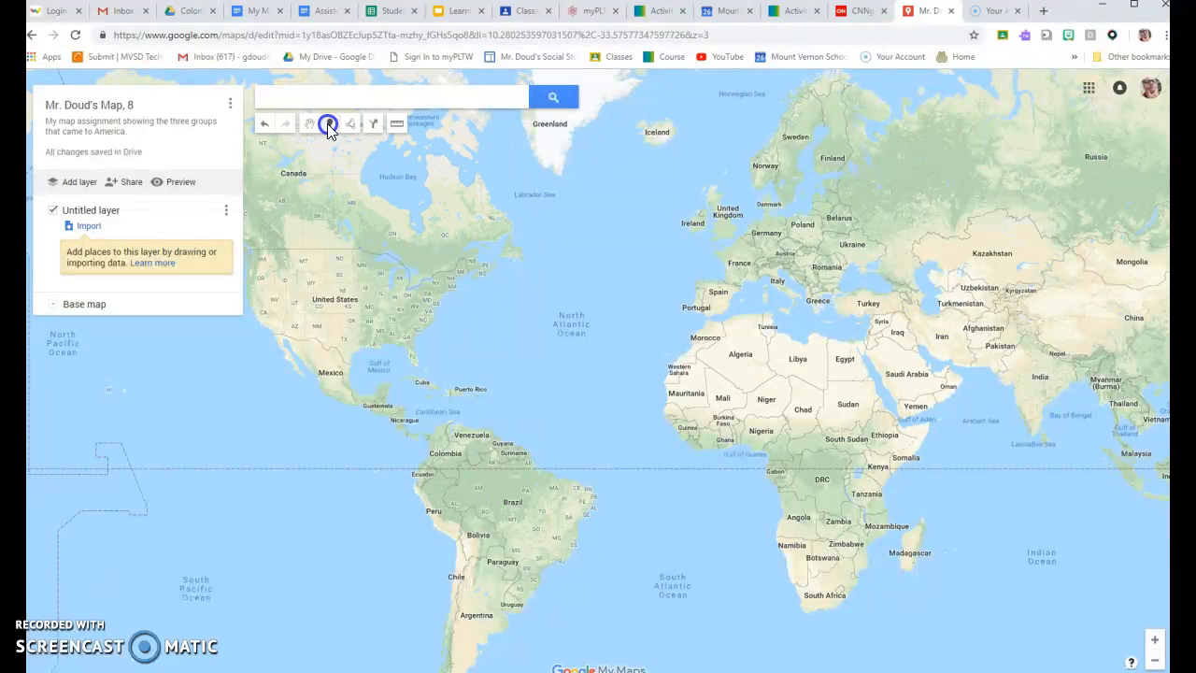
left_click(328, 124)
left_click(715, 291)
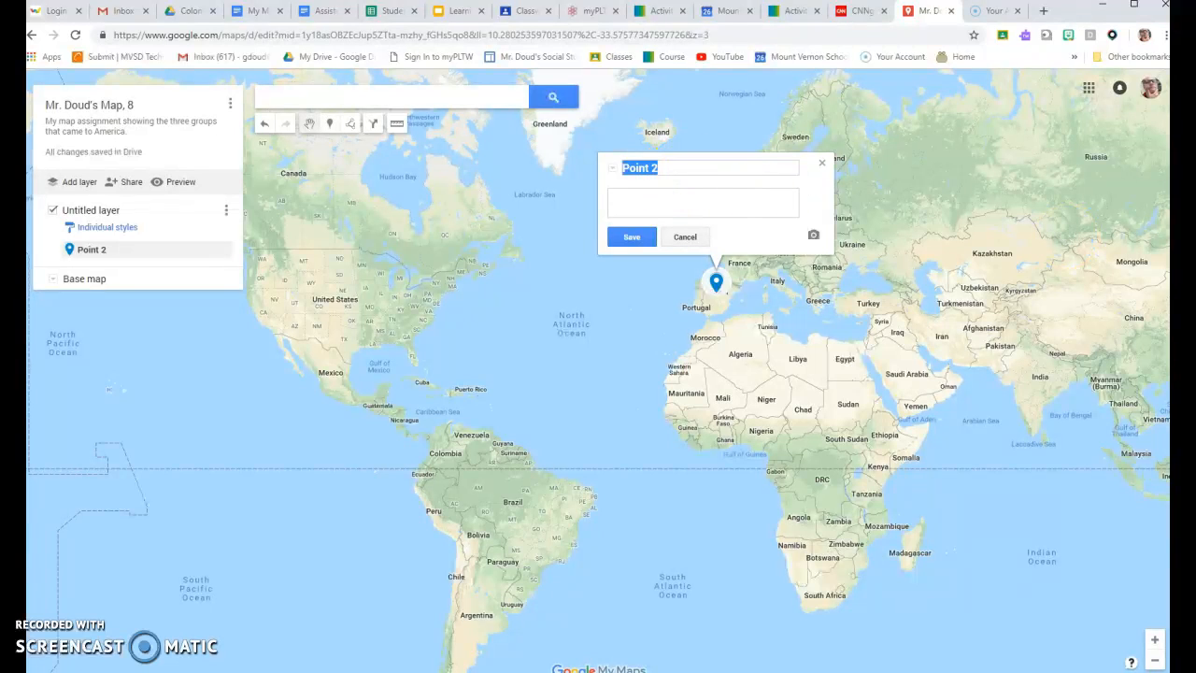
Title the Spain marker "European's path to America", leave its description empty, and save it.
type("M")
type("European's path to America")
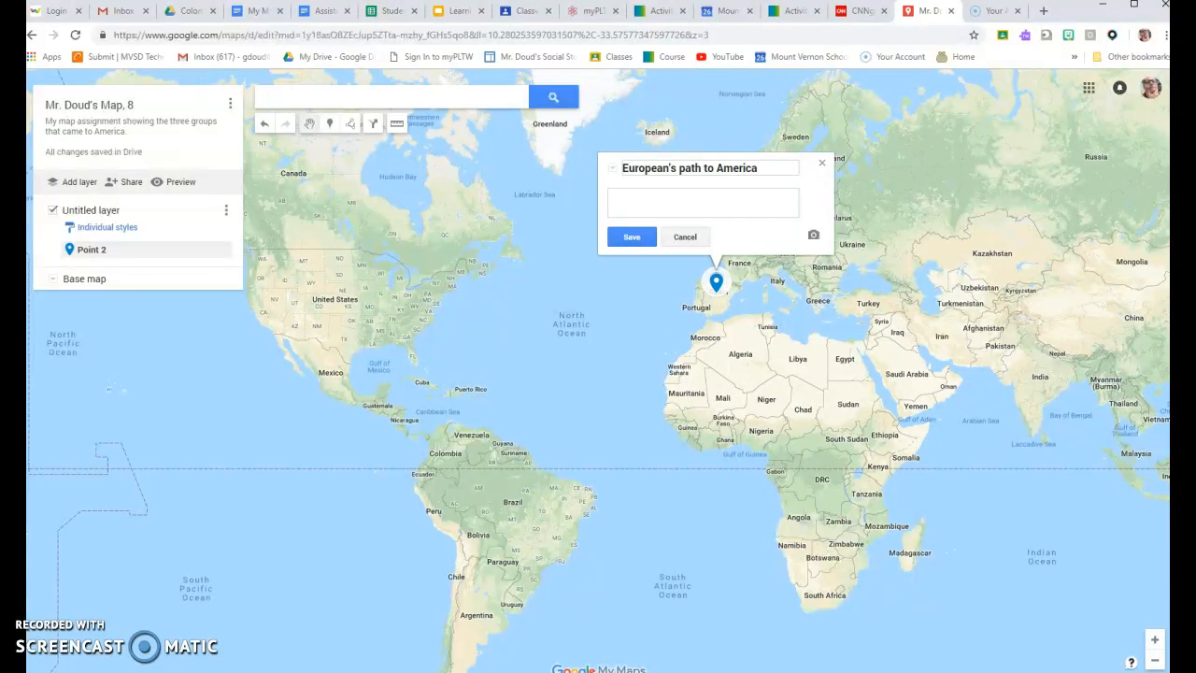
left_click(727, 197)
left_click(638, 240)
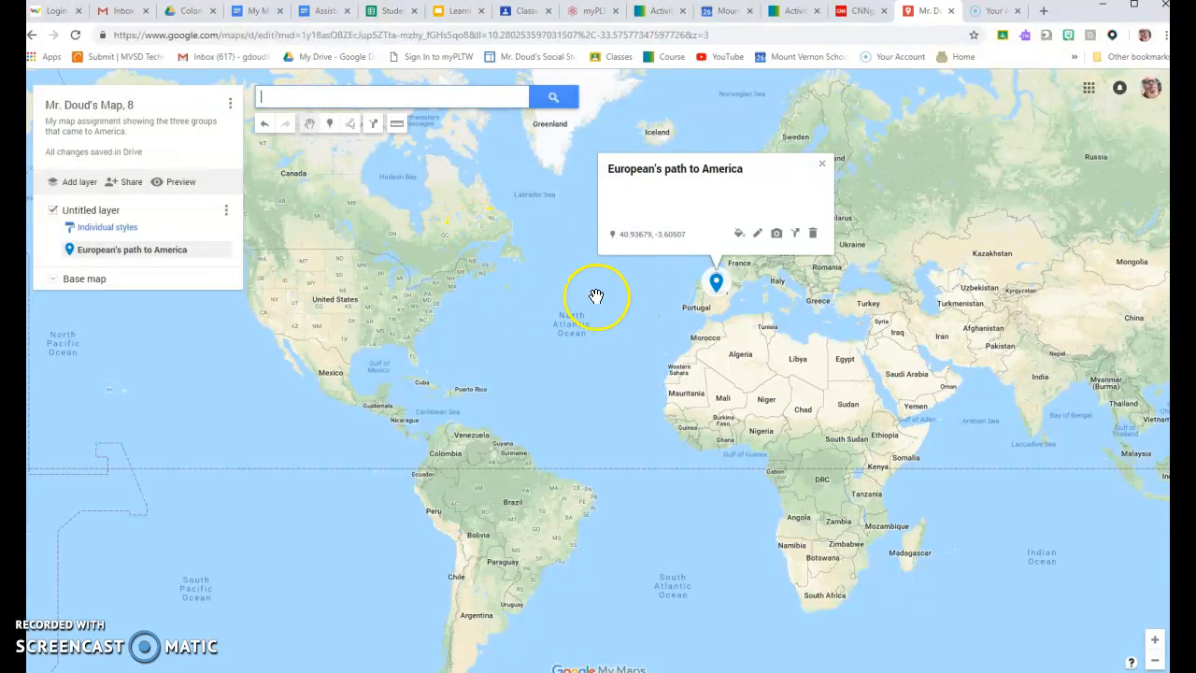
Draw a line about 4,400 mi long from the Spain marker across the Atlantic, ending at Cuba.
left_click(351, 125)
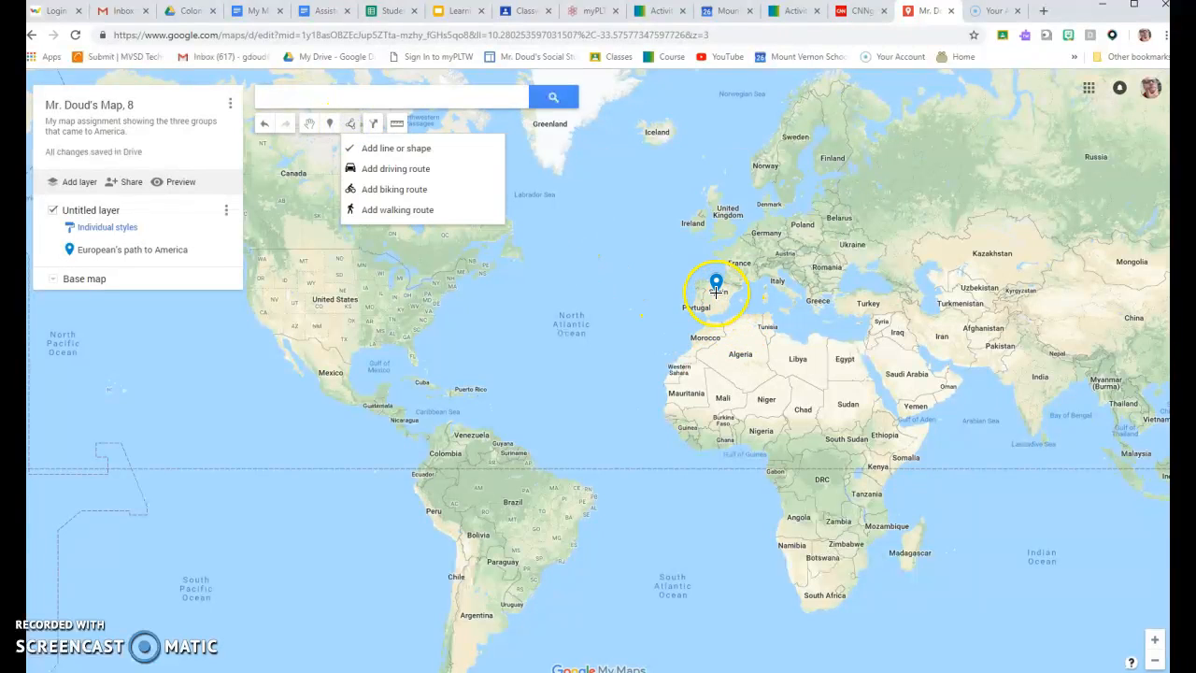
left_click(717, 291)
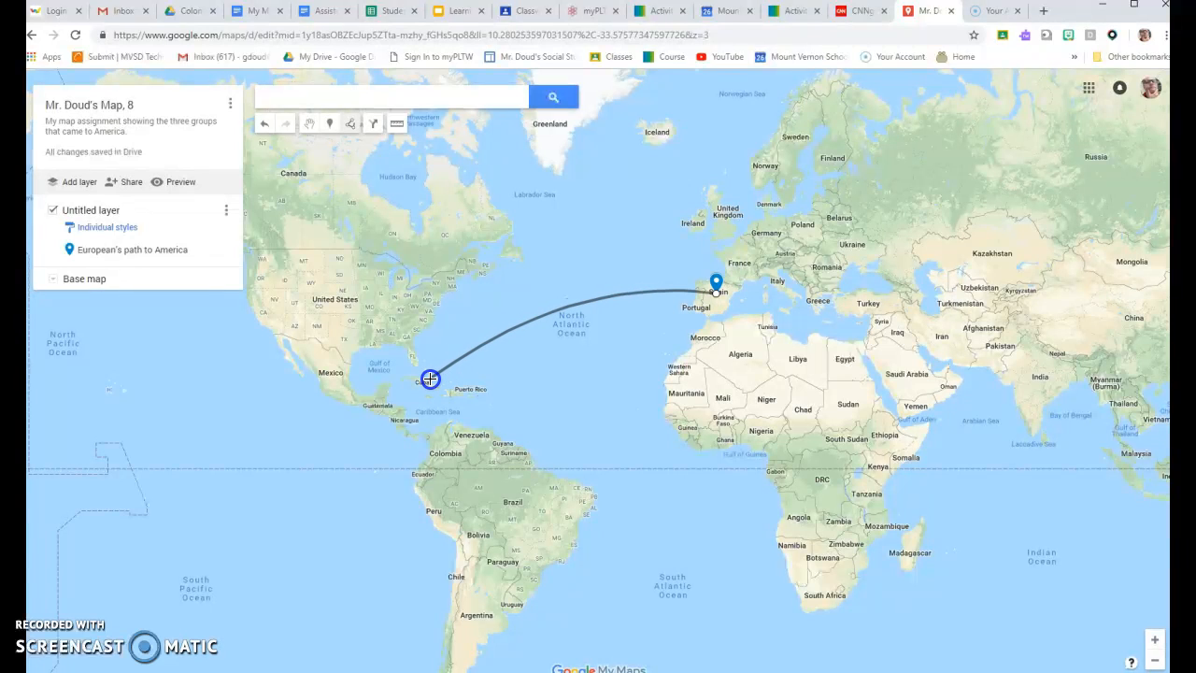
left_click(429, 375)
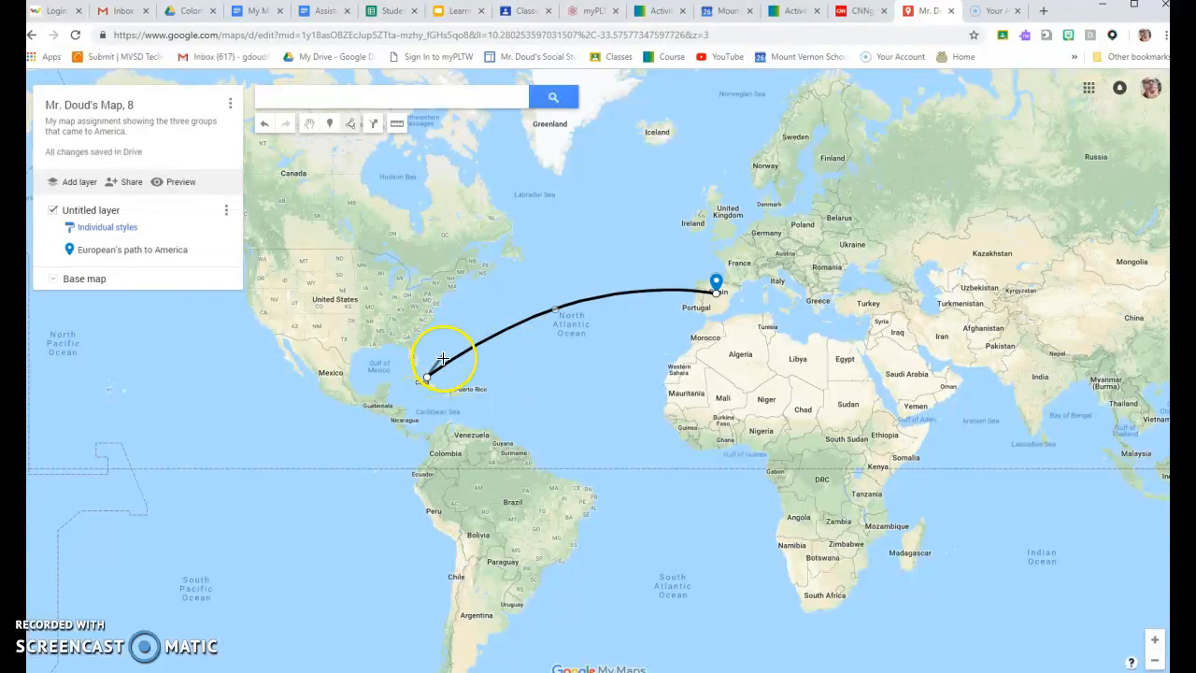
left_click(427, 379)
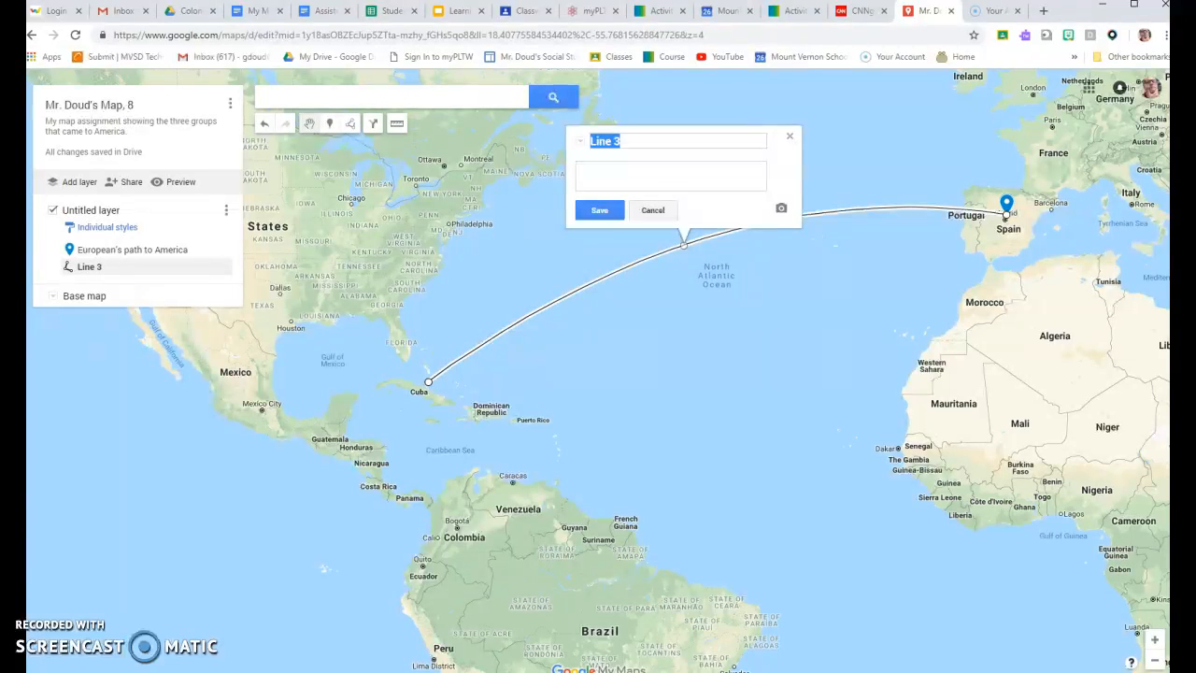
Title the Spain-to-Cuba line "European's path to America", leave its description empty, and save it.
left_click(712, 140)
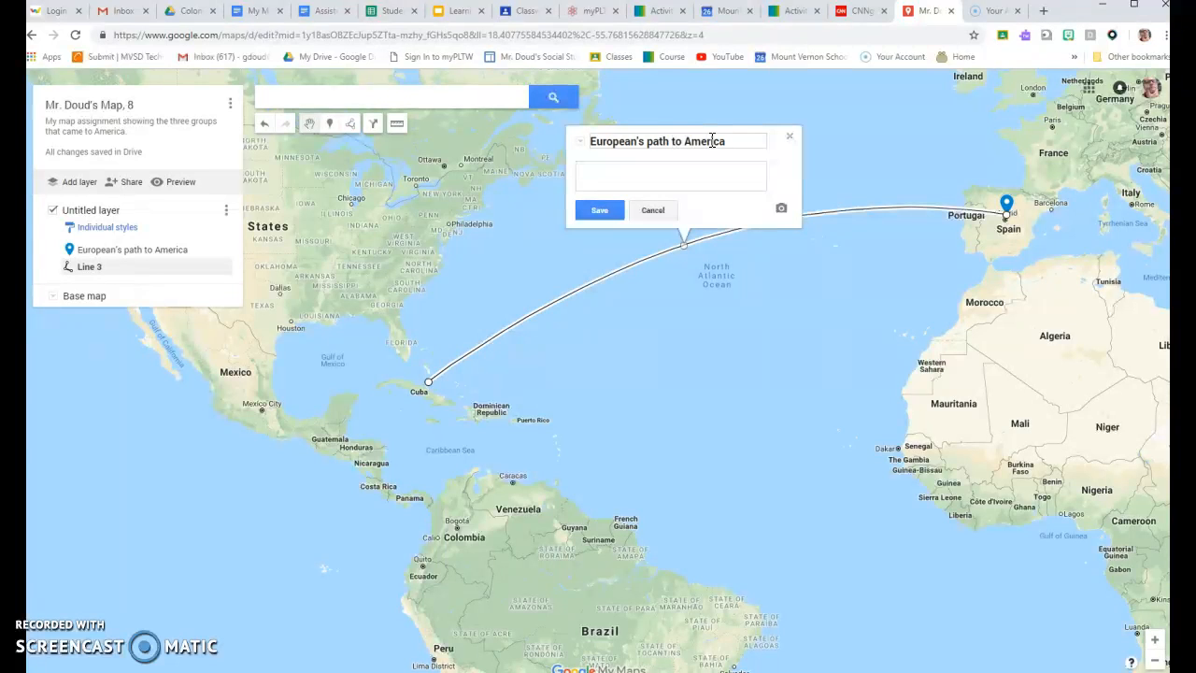
left_click(622, 169)
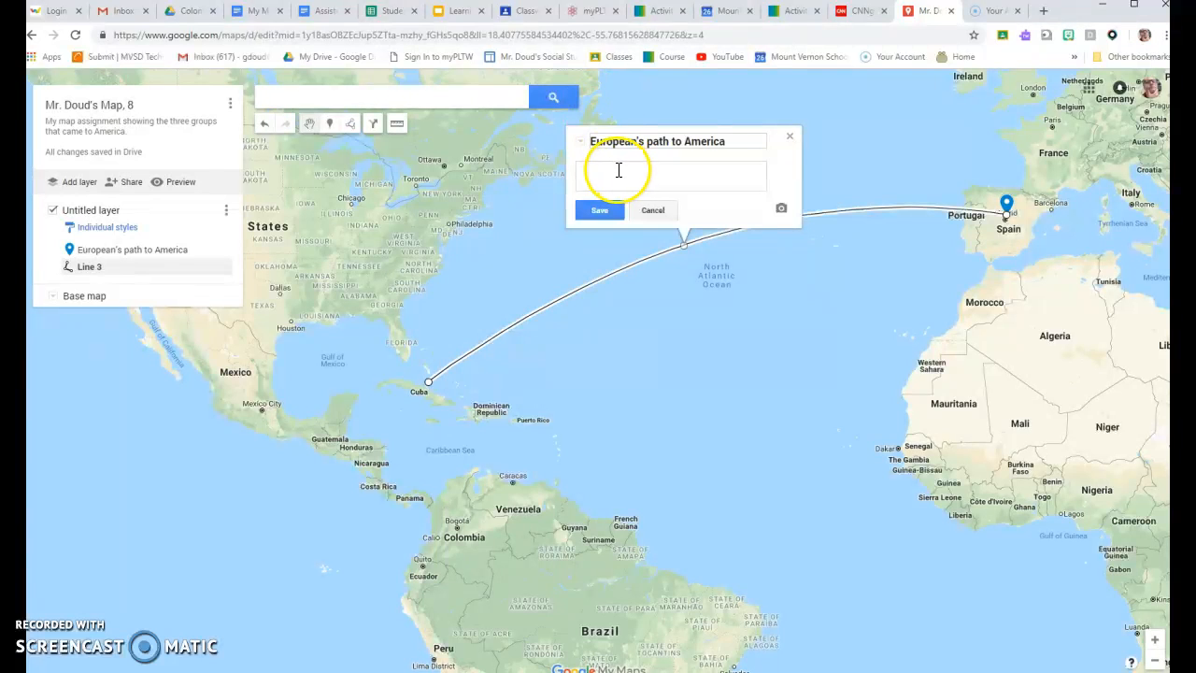
left_click(599, 209)
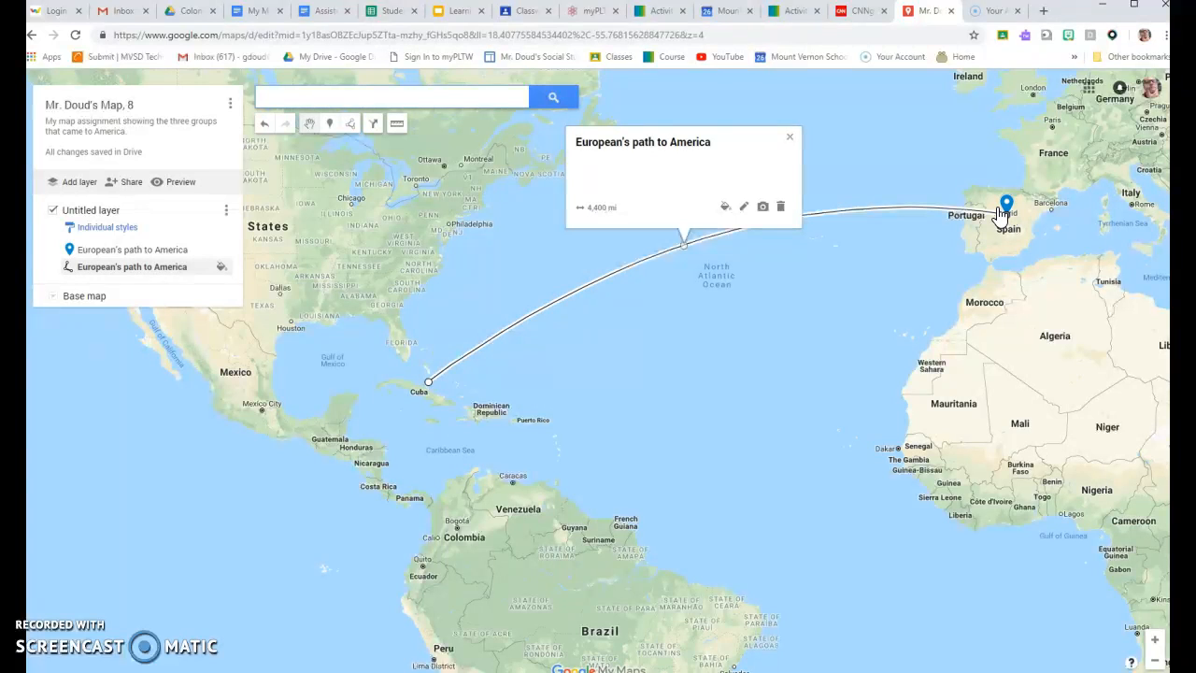
left_click(1004, 216)
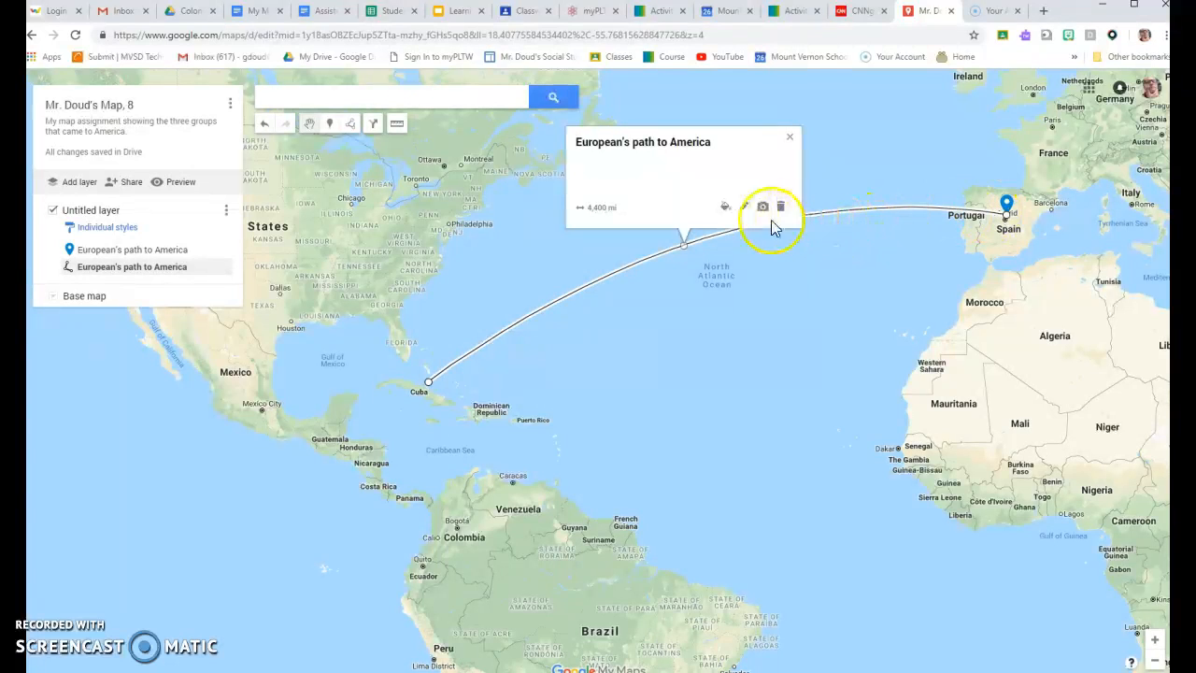
Recolour the Spain-to-Cuba line crimson, keep its line width, and close its info card.
left_click(728, 206)
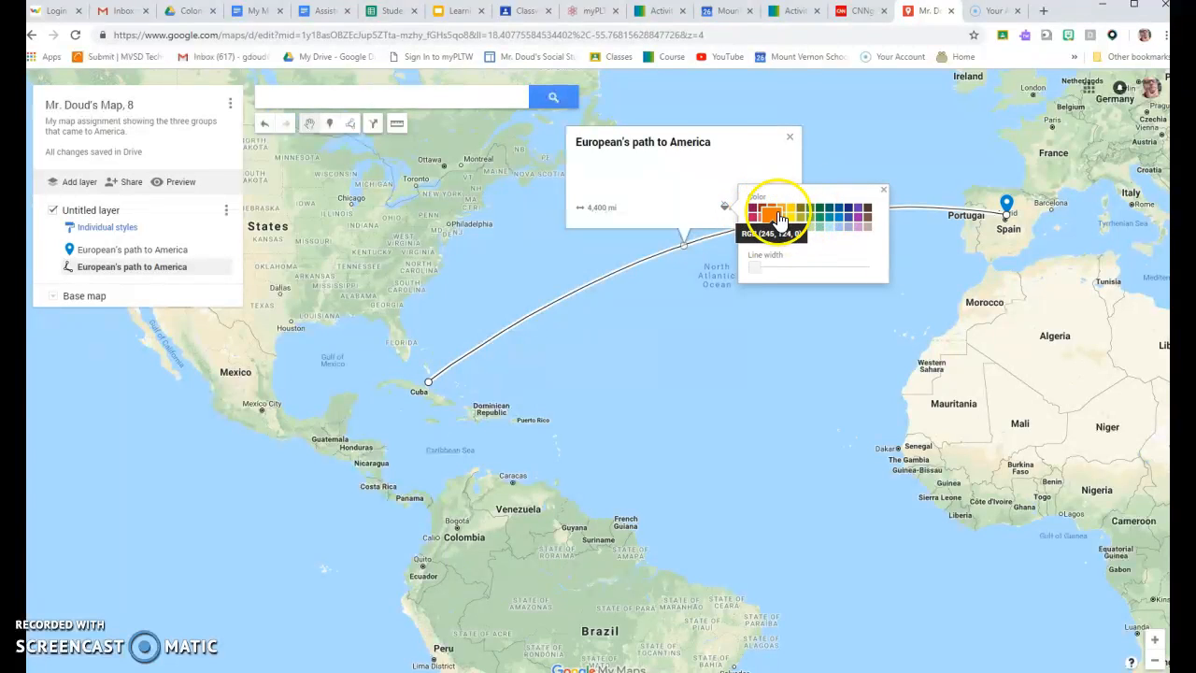
left_click(755, 218)
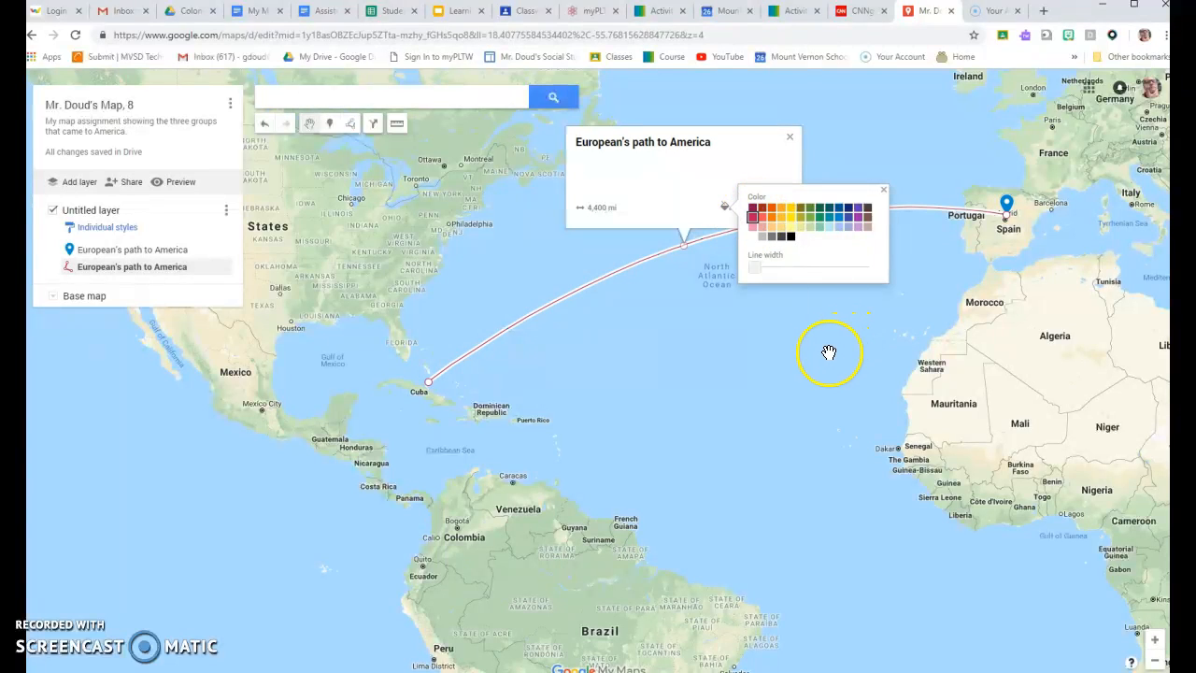
left_click(654, 178)
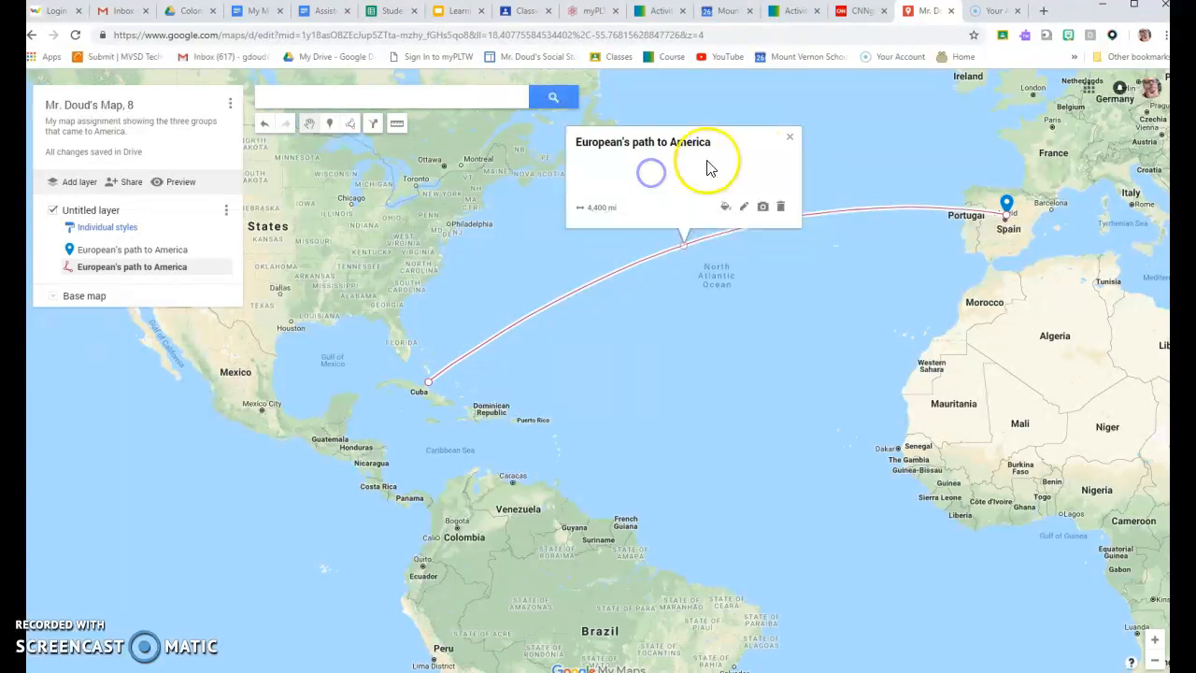
left_click(790, 142)
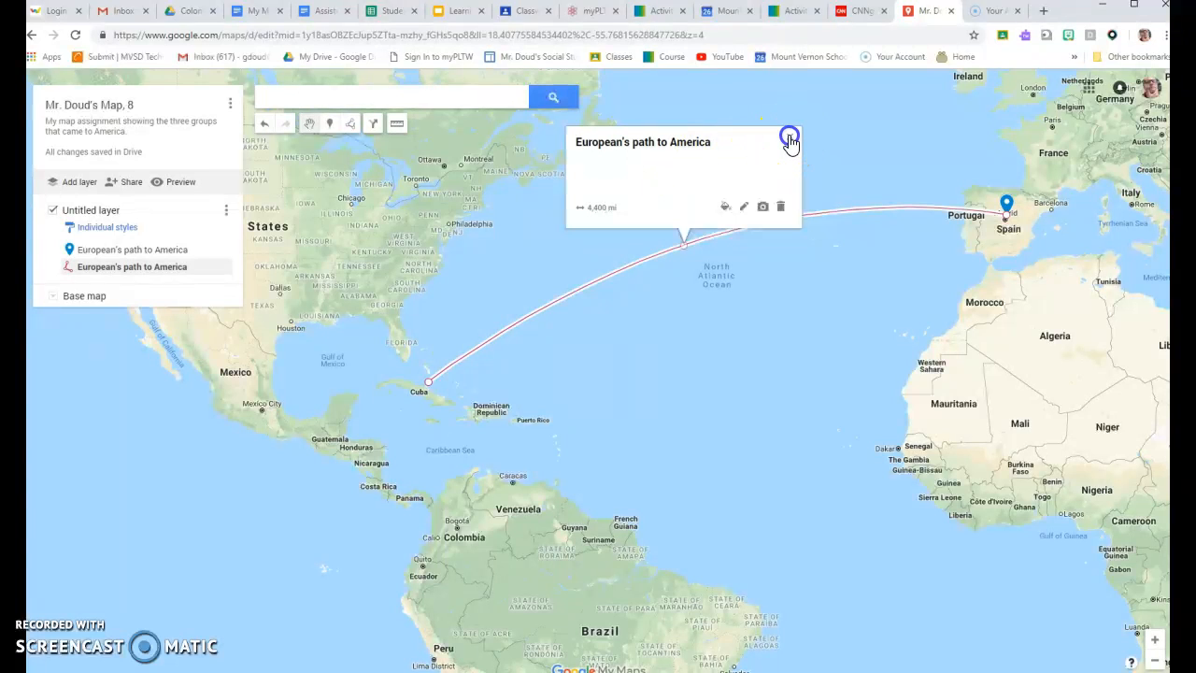
Recolour the Spain marker the same crimson as its line, keeping the standard pin icon.
left_click(1006, 210)
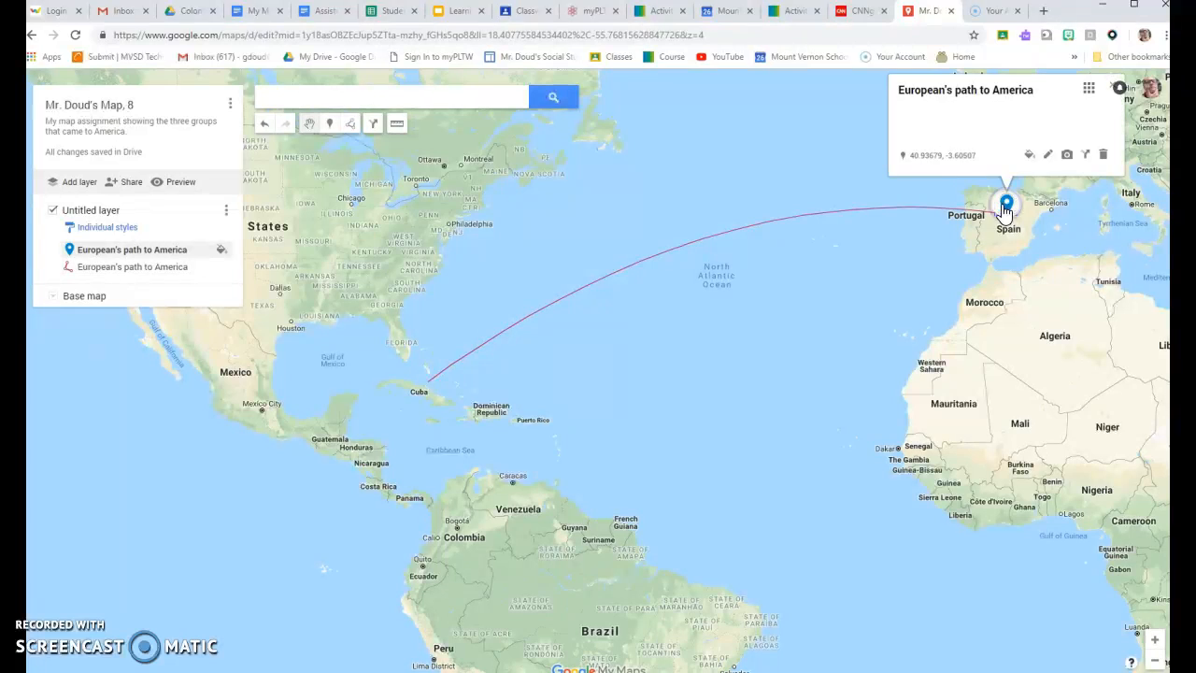
left_click(1028, 156)
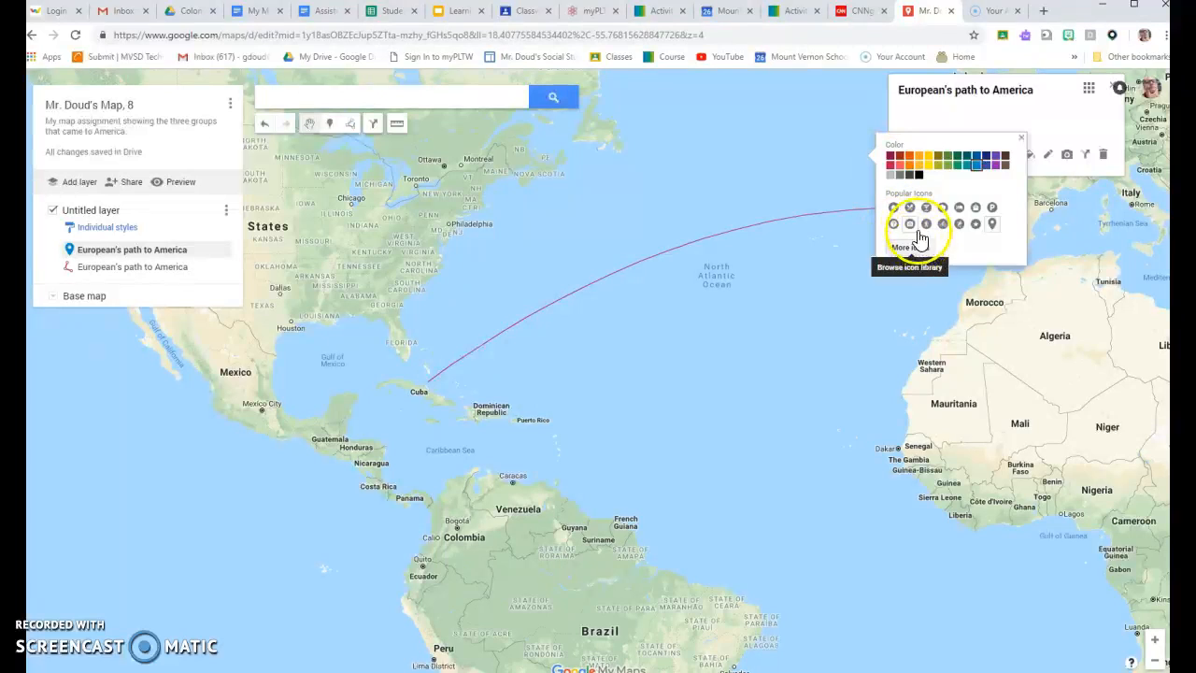
left_click(889, 165)
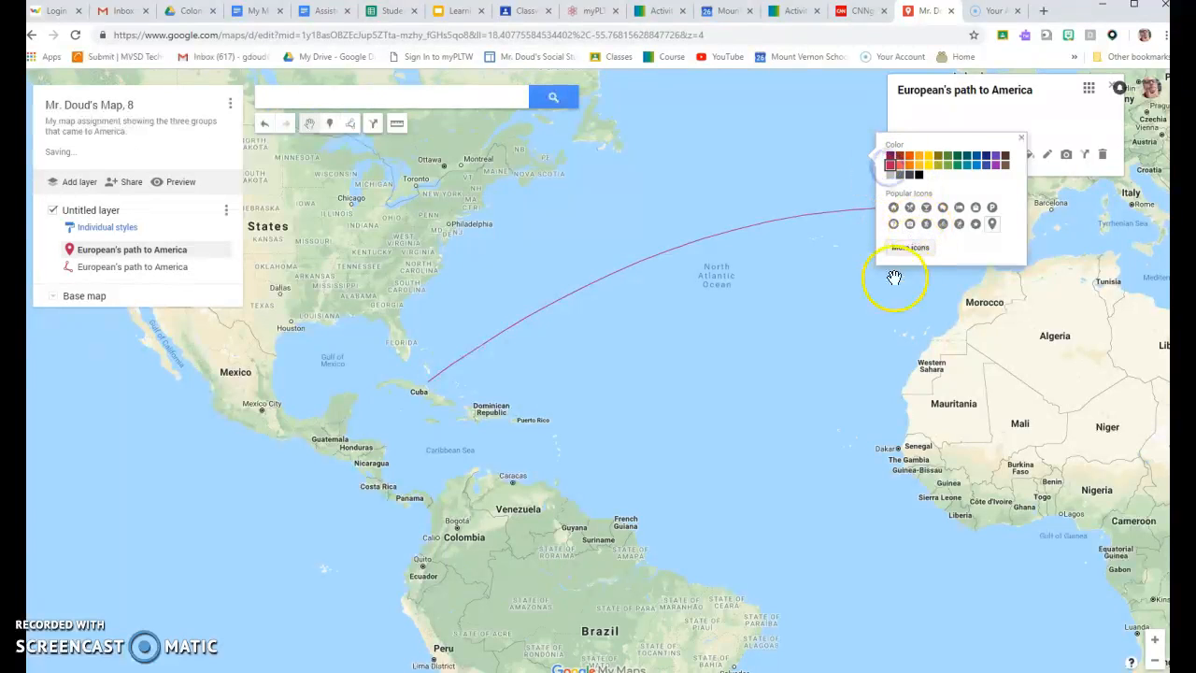
left_click(855, 294)
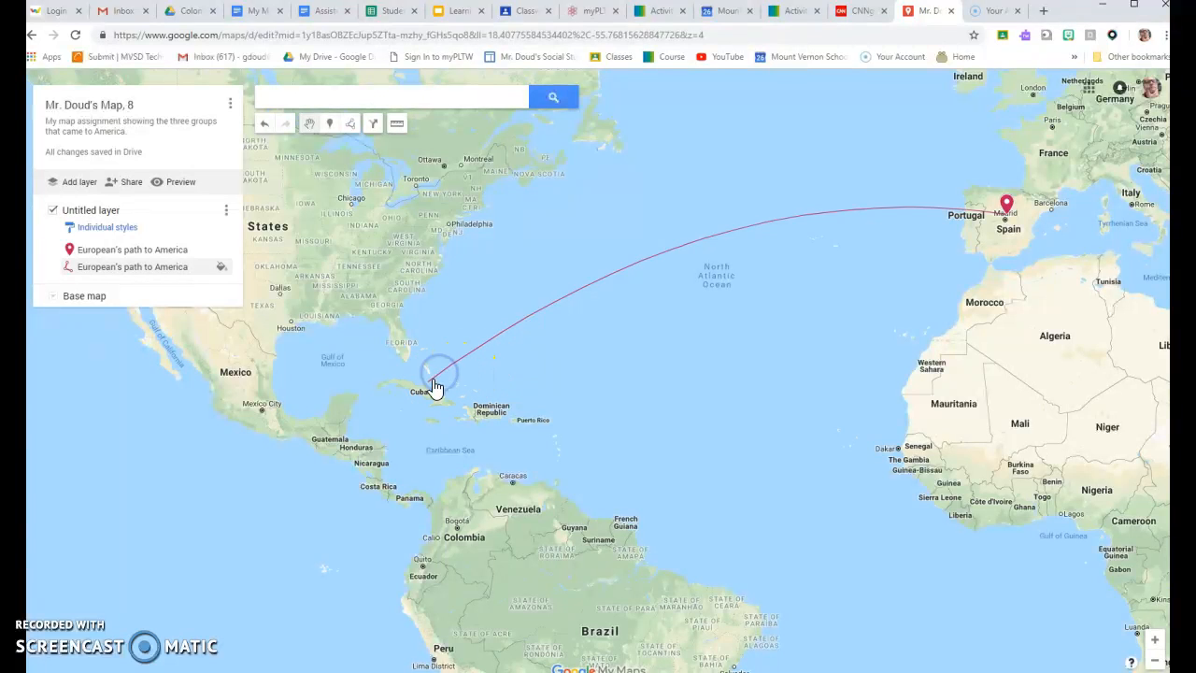
Draw a line about 1,009 mi long from Cuba to the Virginia coast, title it "Continued European Migration", and save it without a description.
left_click(374, 131)
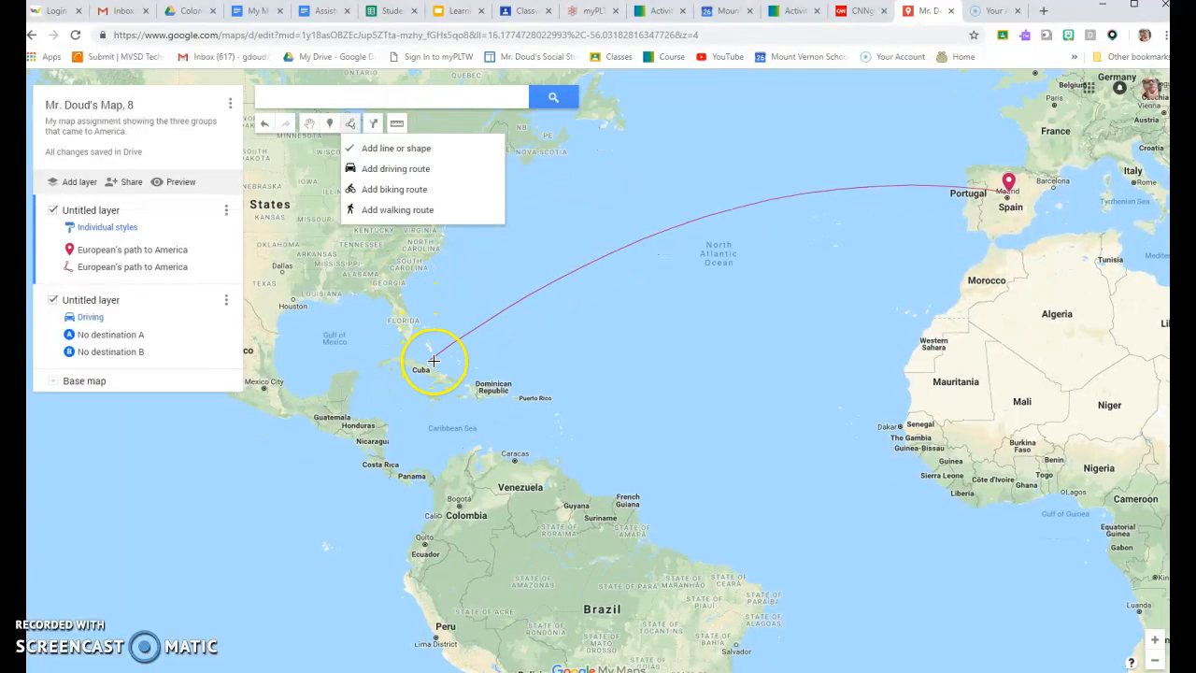
left_click(430, 359)
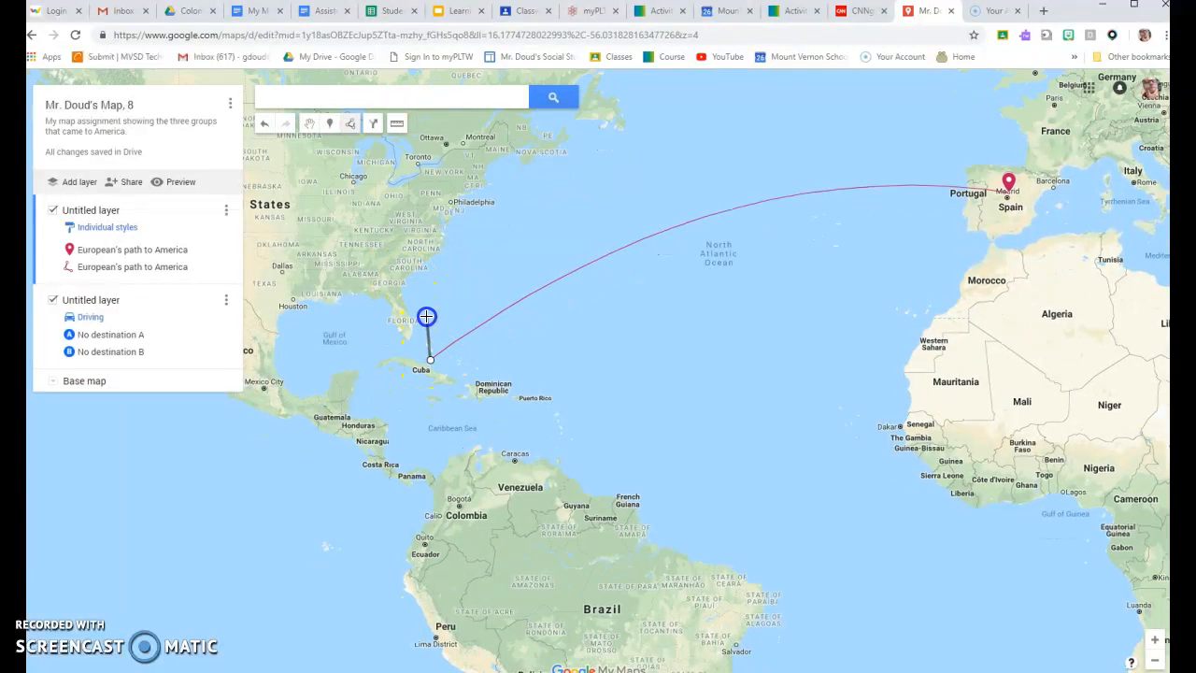
left_click(445, 228)
left_click(448, 231)
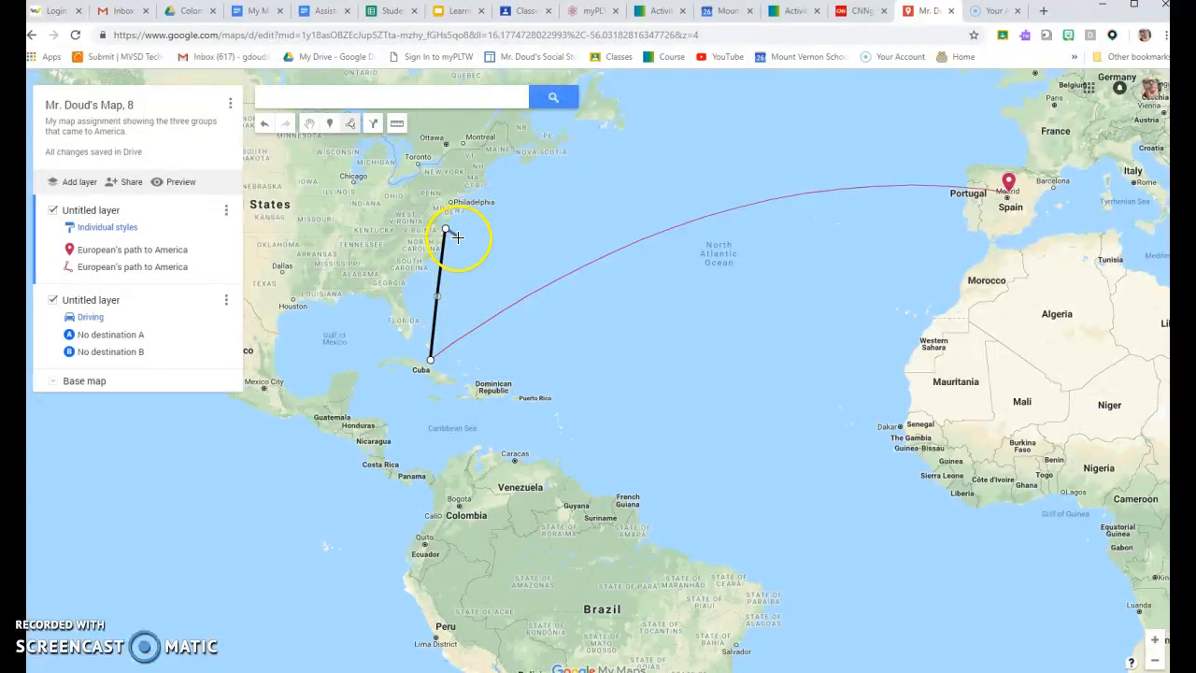
left_click(446, 231)
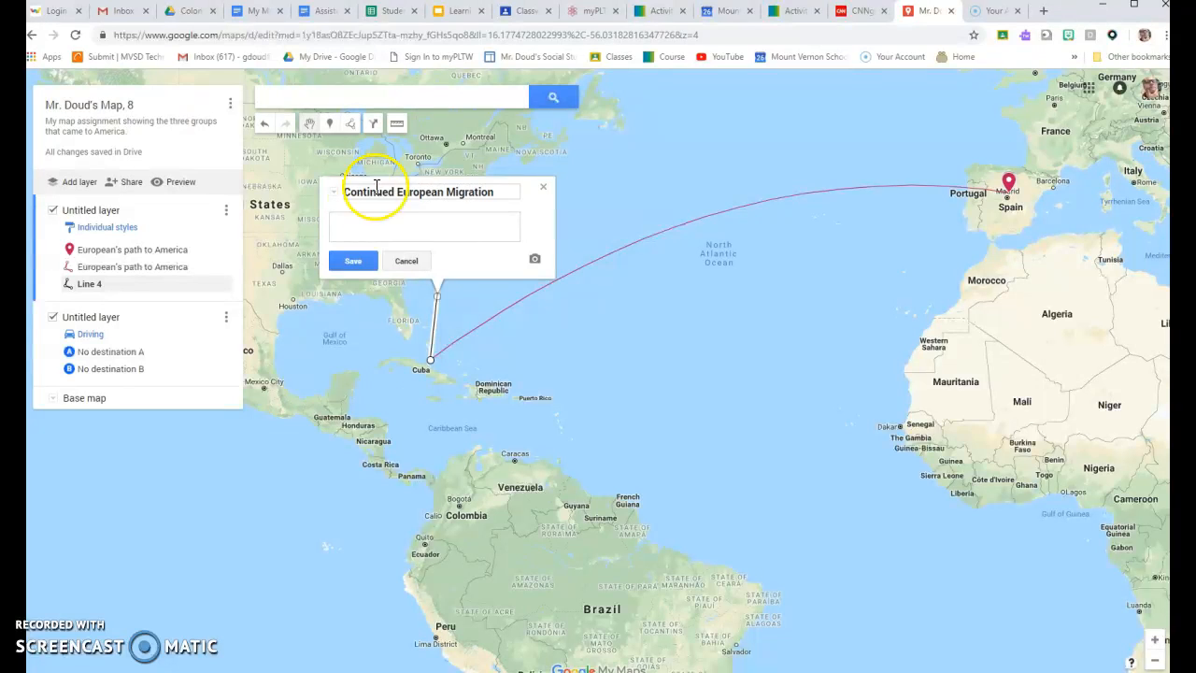
left_click(355, 261)
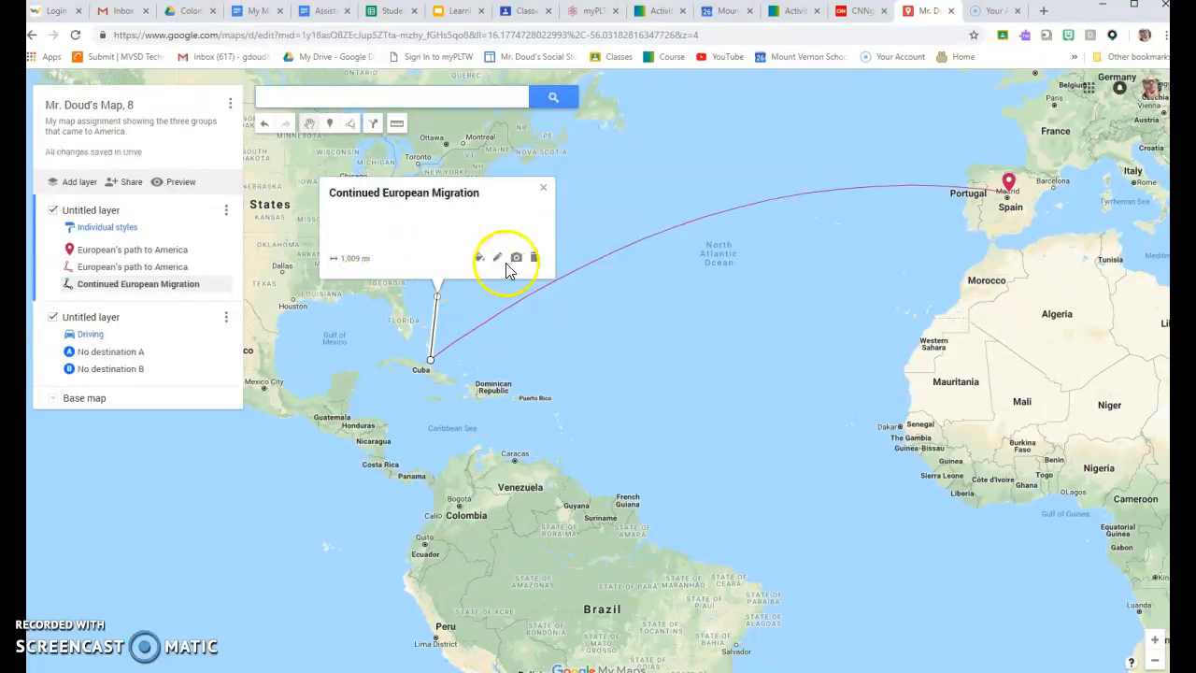
Recolour the "Continued European Migration" line crimson to match the European path and close its info card.
left_click(479, 257)
left_click(506, 269)
left_click(508, 396)
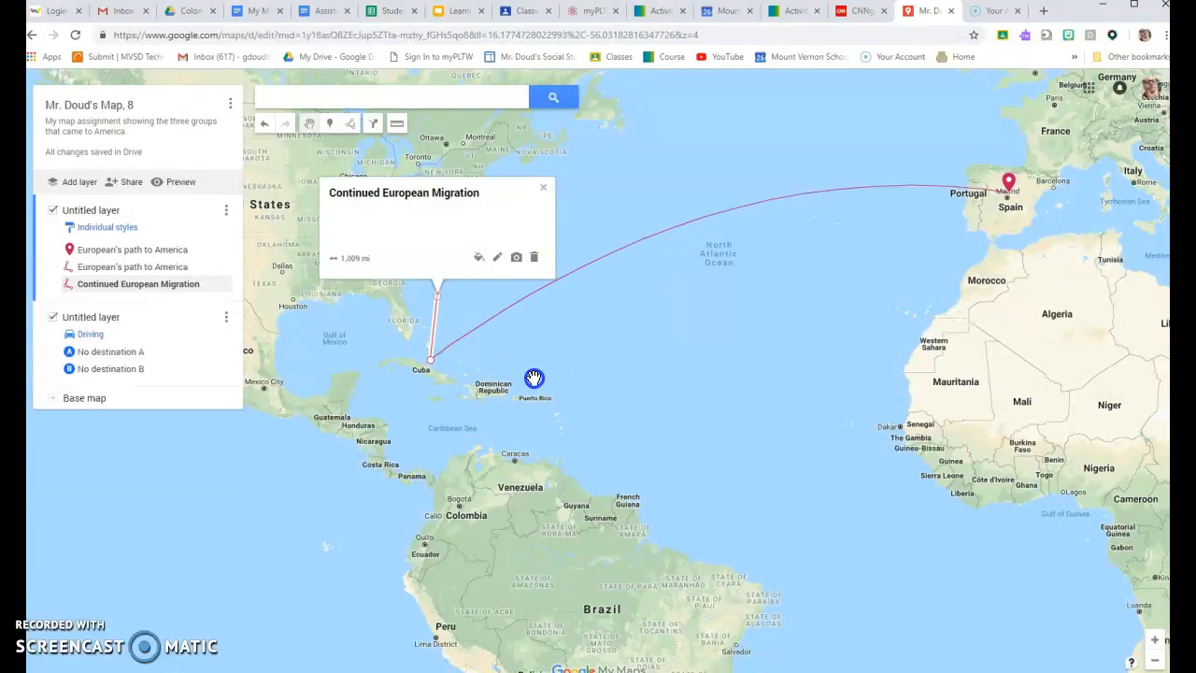
left_click(534, 377)
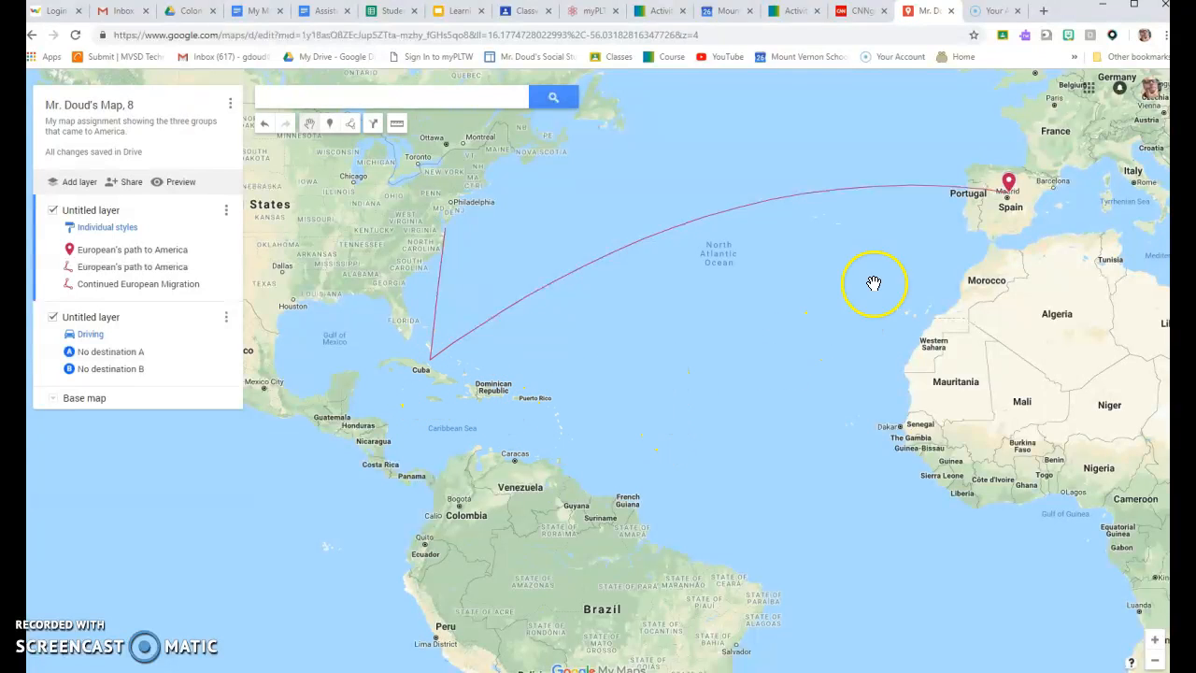
Start adding an image to the Spain marker, using an image URL as the source.
left_click(1012, 183)
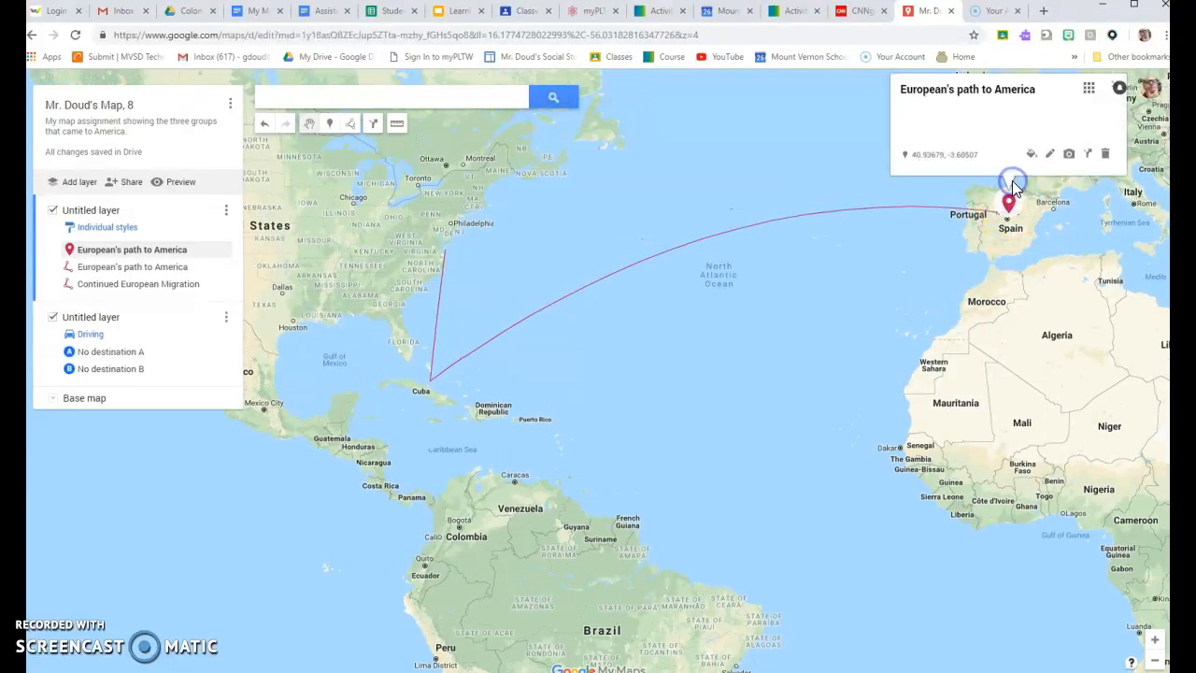
left_click(1068, 155)
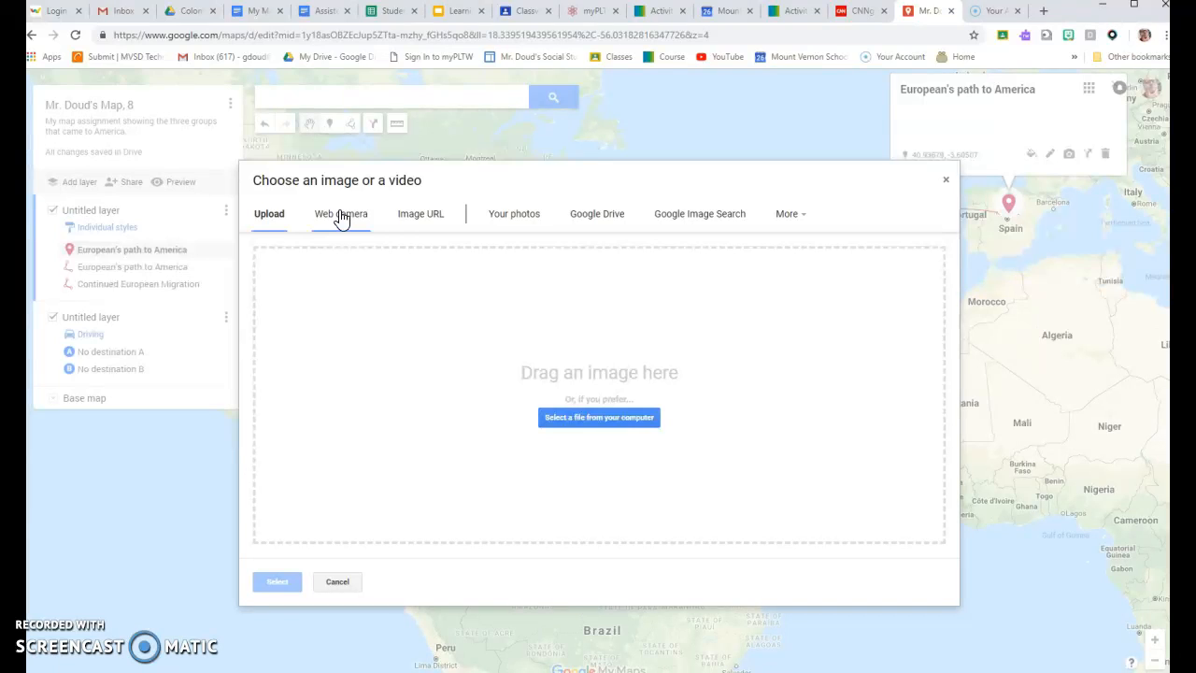
left_click(414, 222)
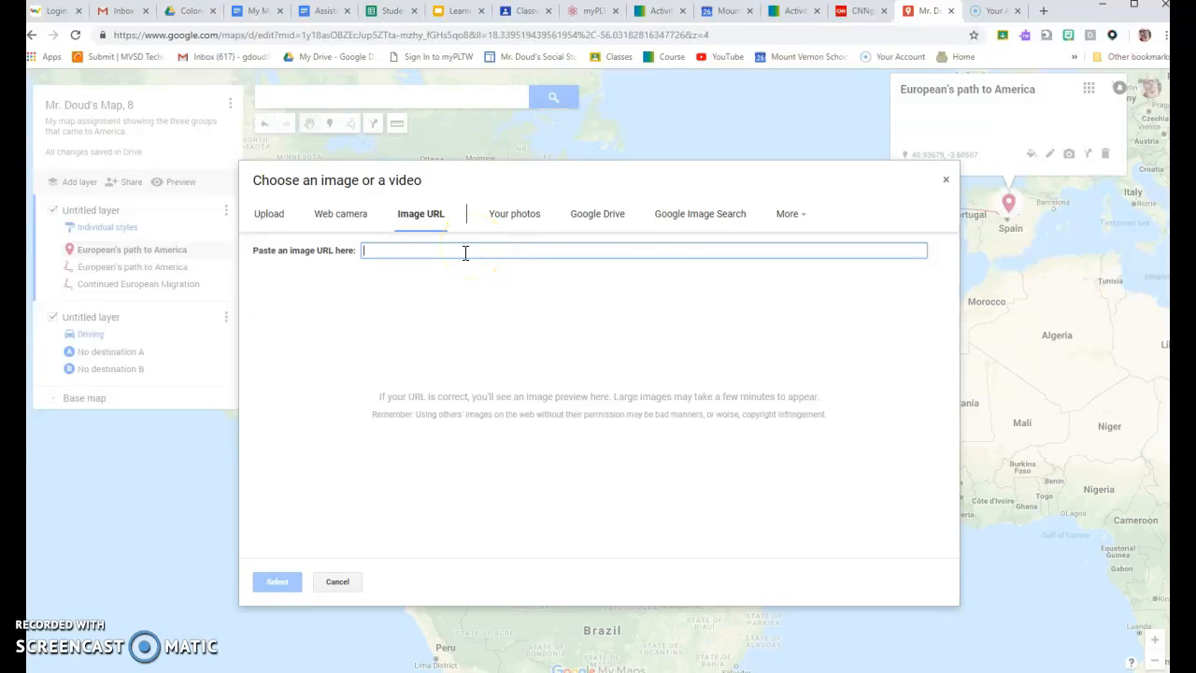
Open Google Images in a new browser tab and search for "european colonization".
left_click(1043, 13)
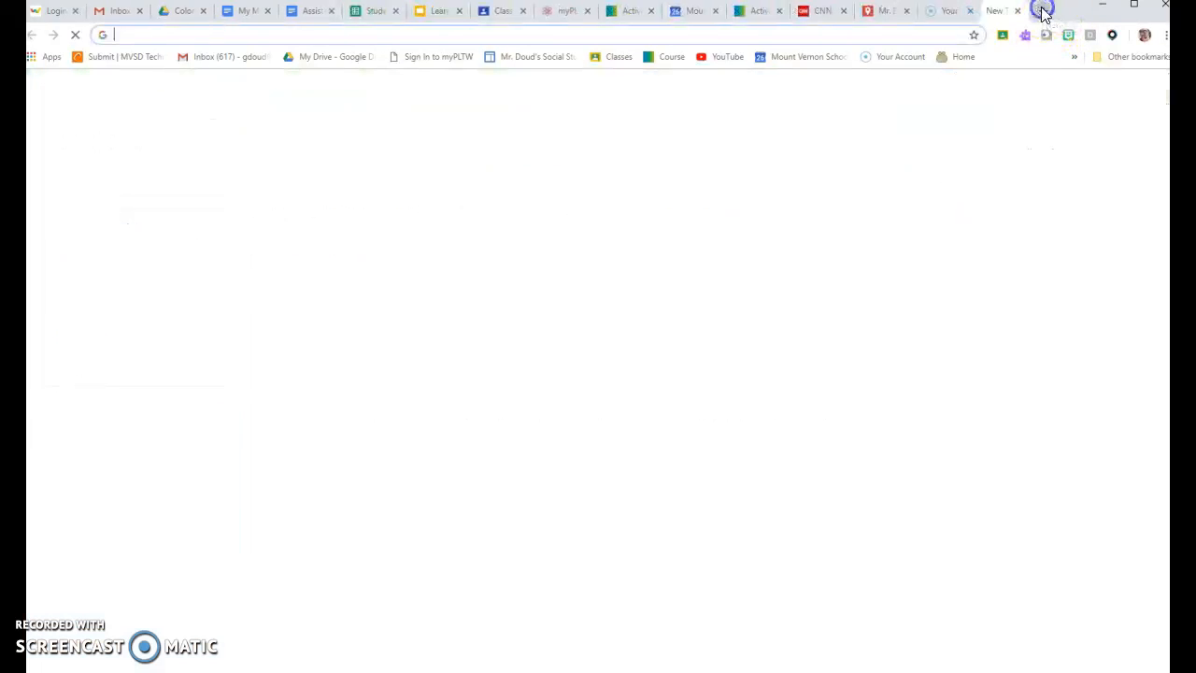
left_click(1072, 91)
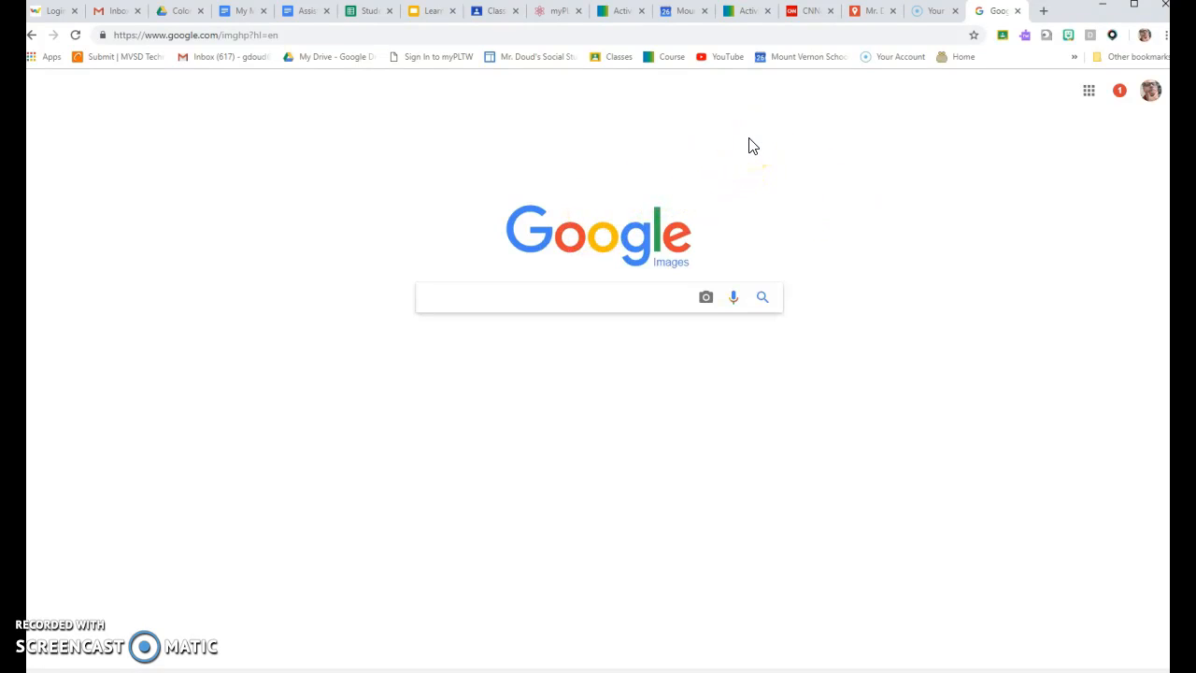
type("European colo")
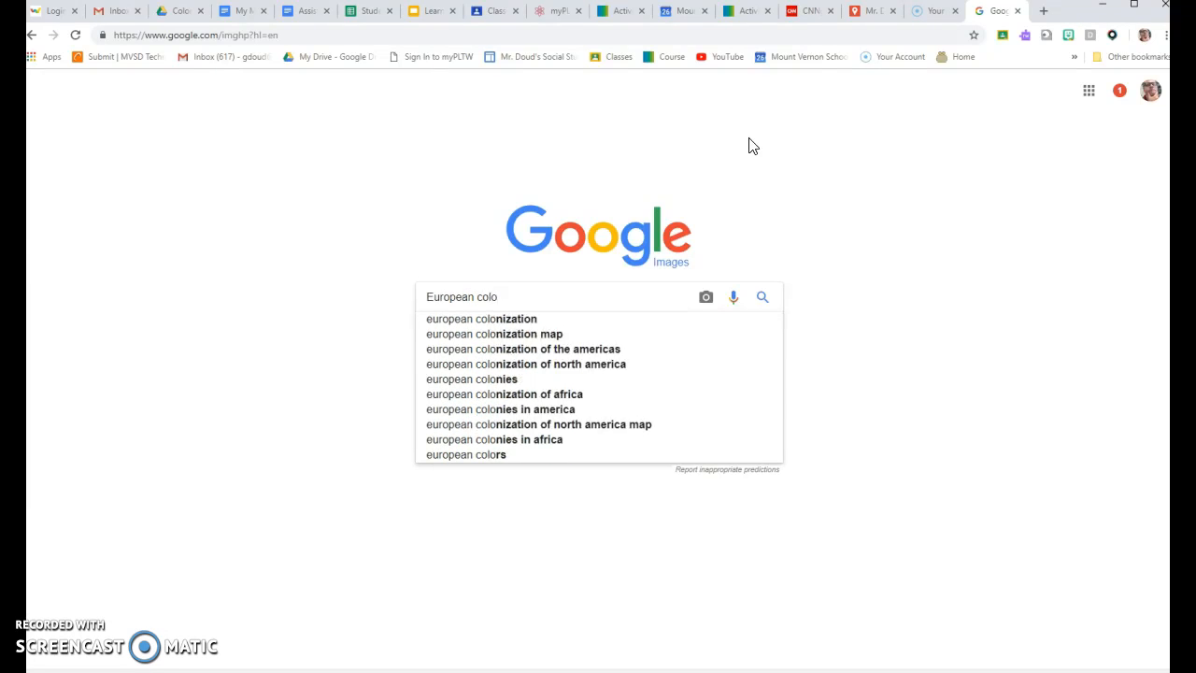
left_click(509, 319)
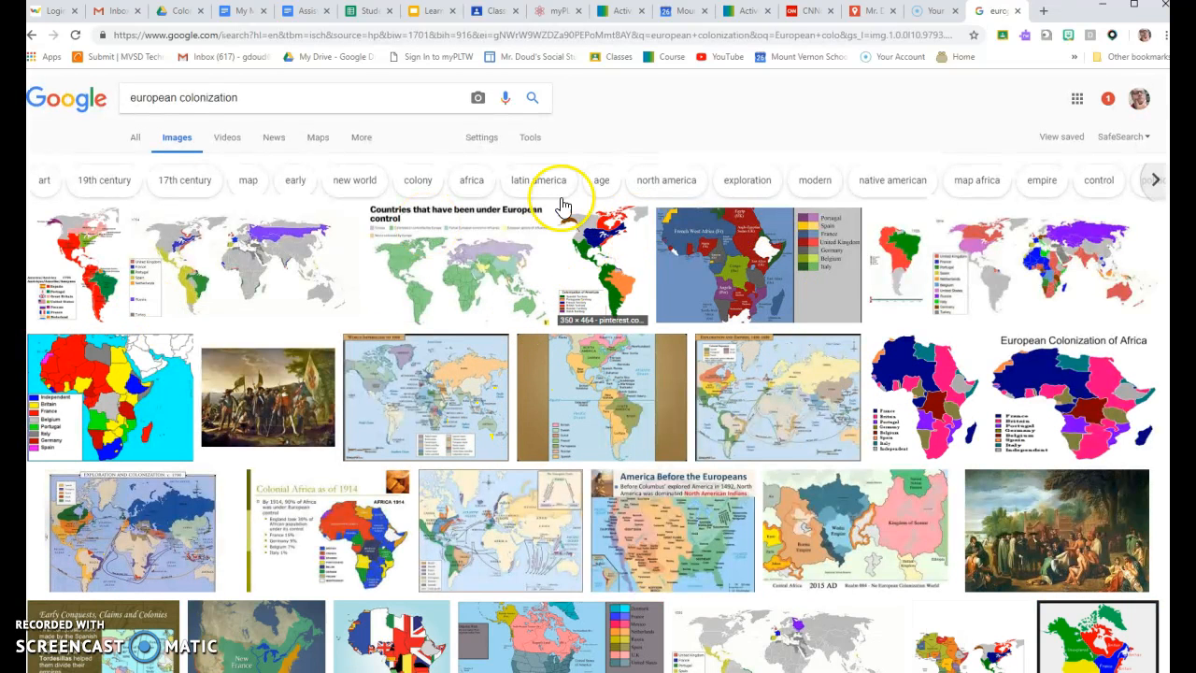
Restrict the image search through Advanced Image Search to usage rights "free to use, share or modify, even commercially".
left_click(481, 138)
left_click(496, 202)
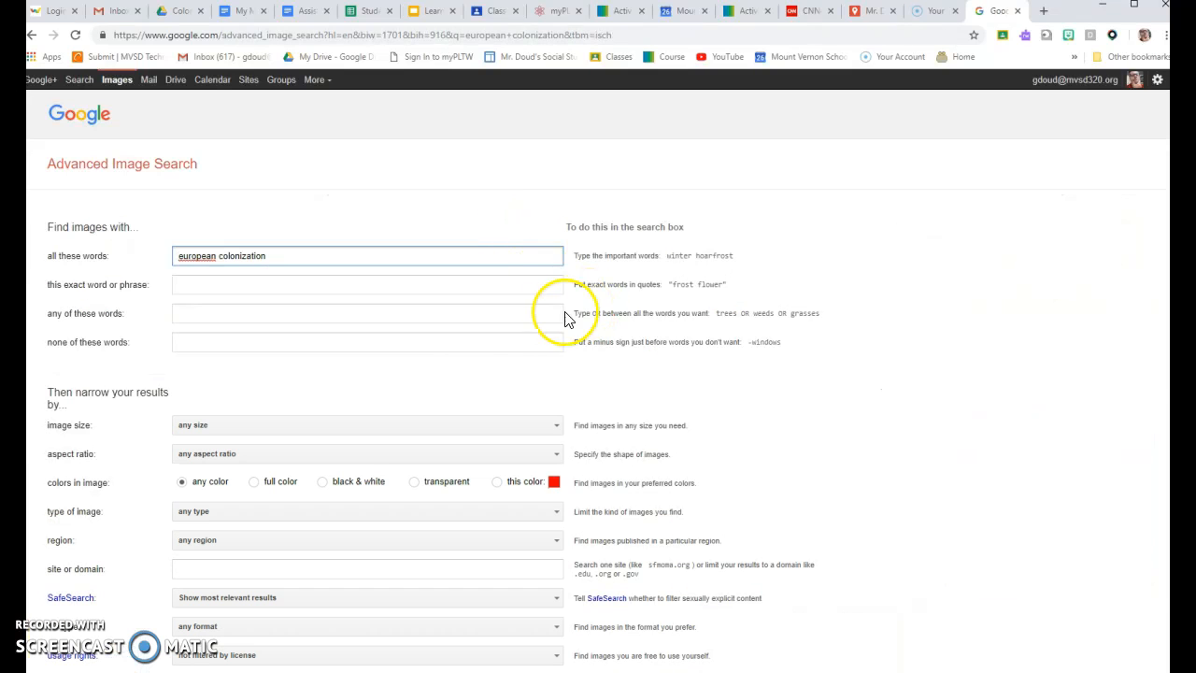
scroll(454, 339, "down", 3)
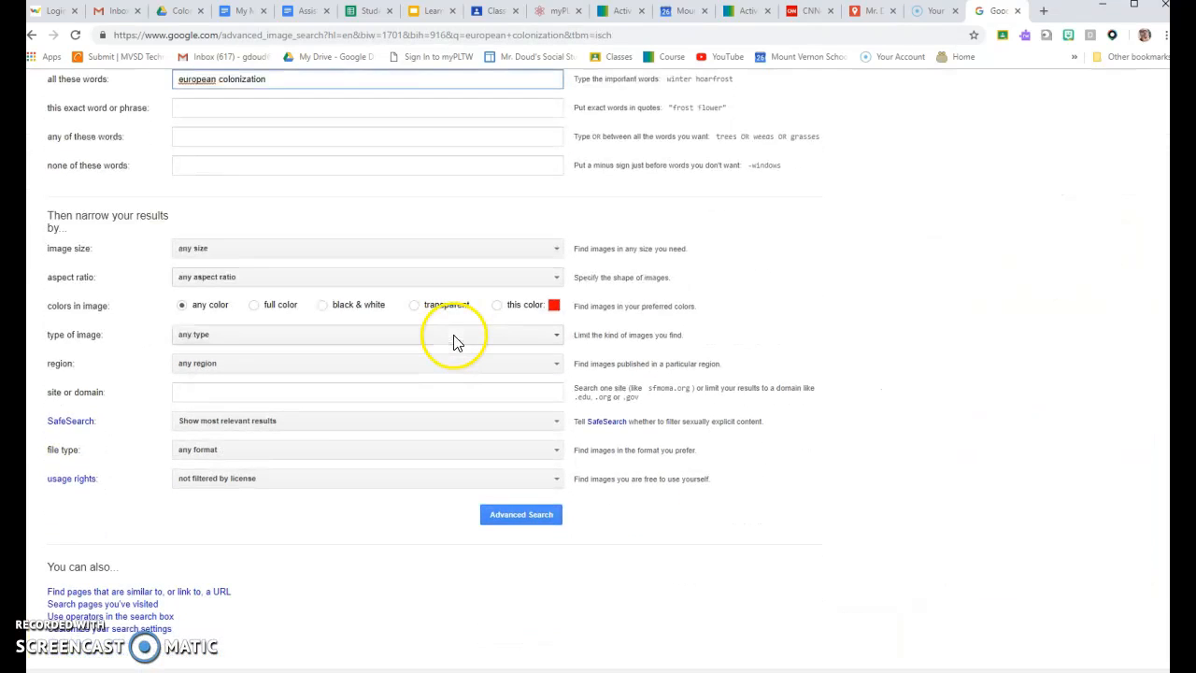
left_click(217, 480)
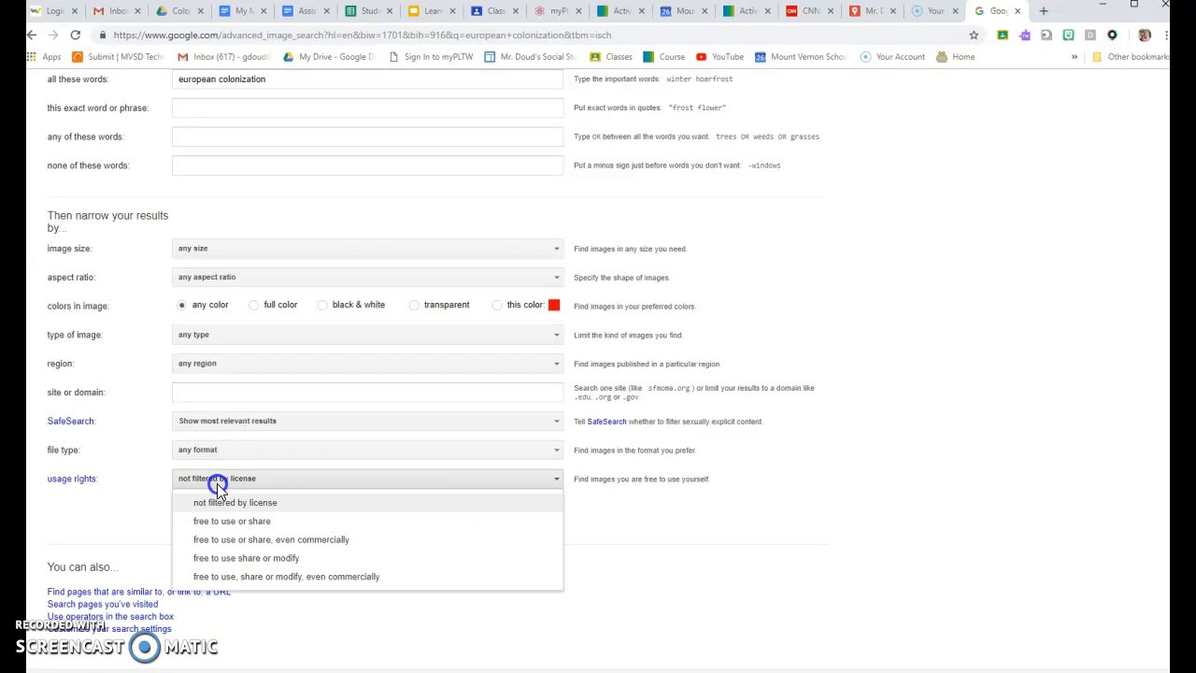
left_click(294, 582)
left_click(542, 517)
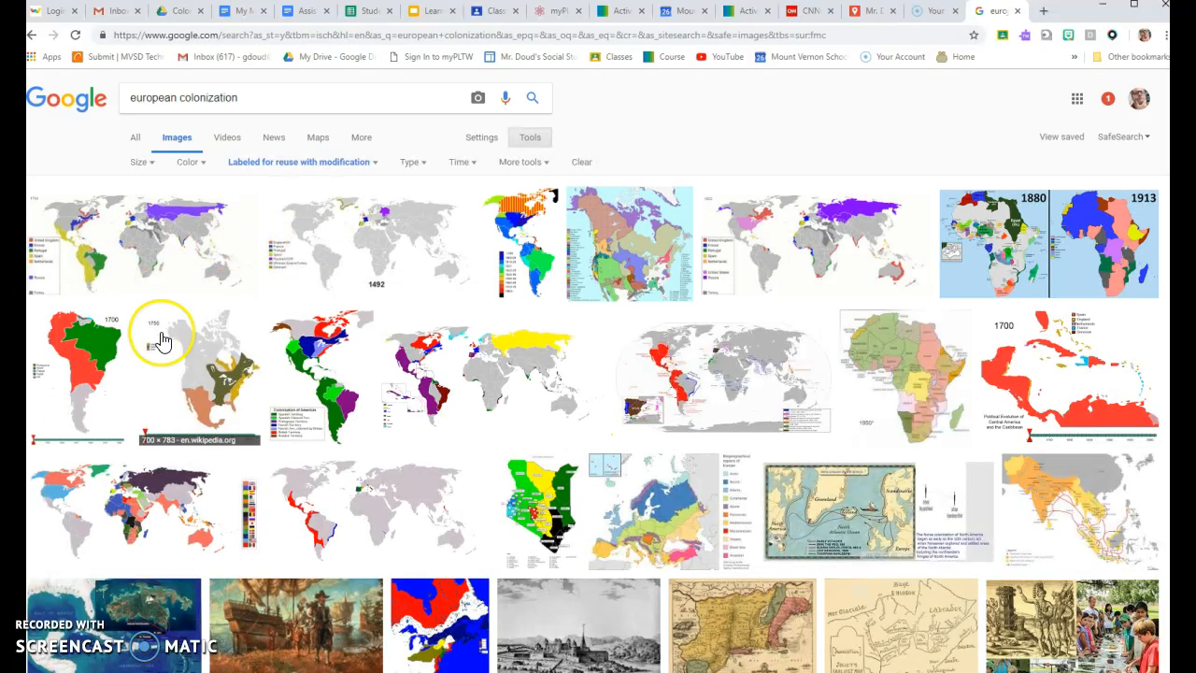
Preview the painting of colonists beside a ship from "A Short History of Jamestown" and copy its image address.
scroll(609, 476, "down", 3)
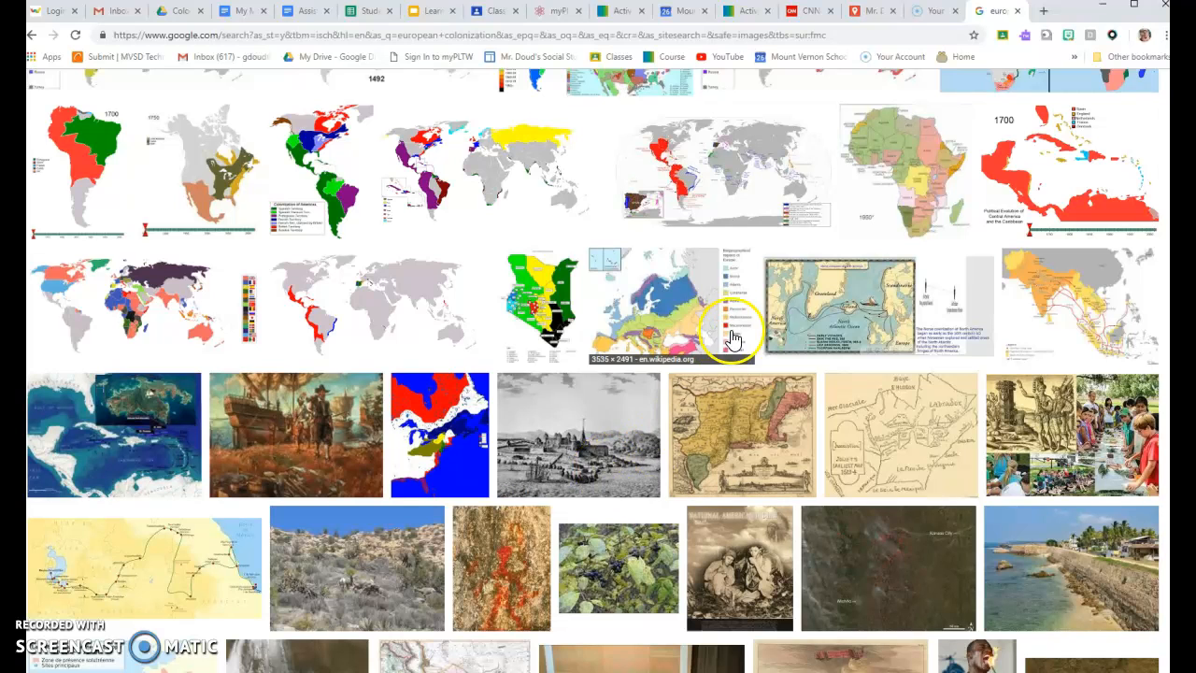
scroll(757, 317, "down", 1)
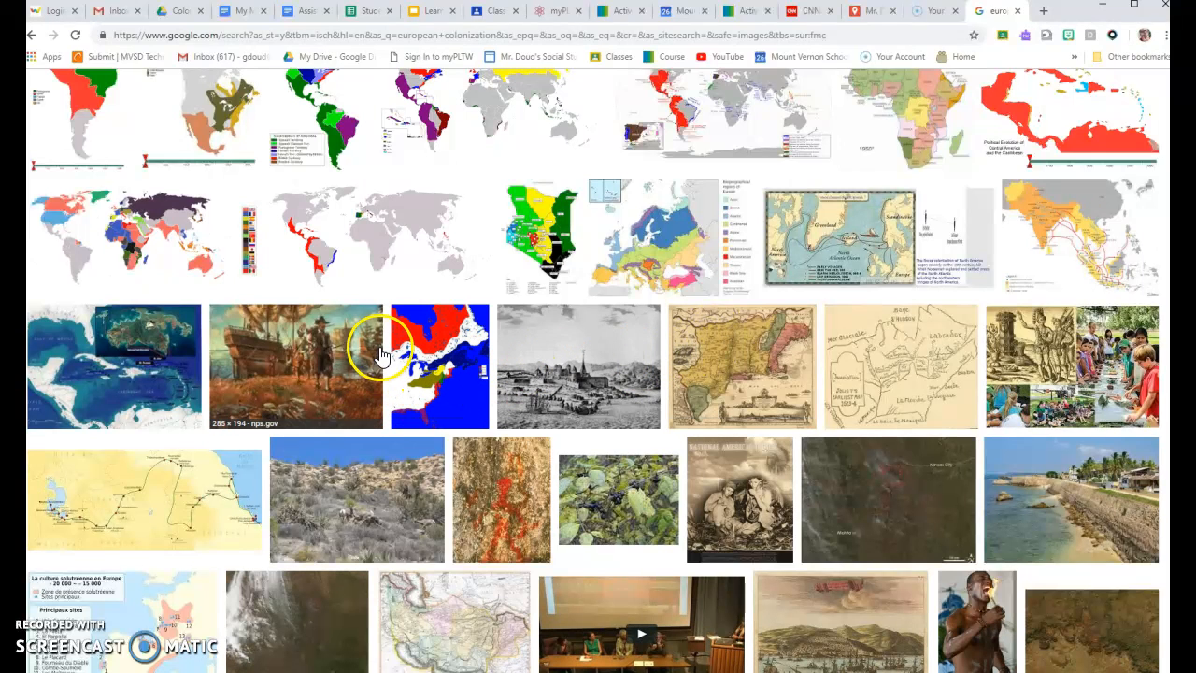
left_click(287, 359)
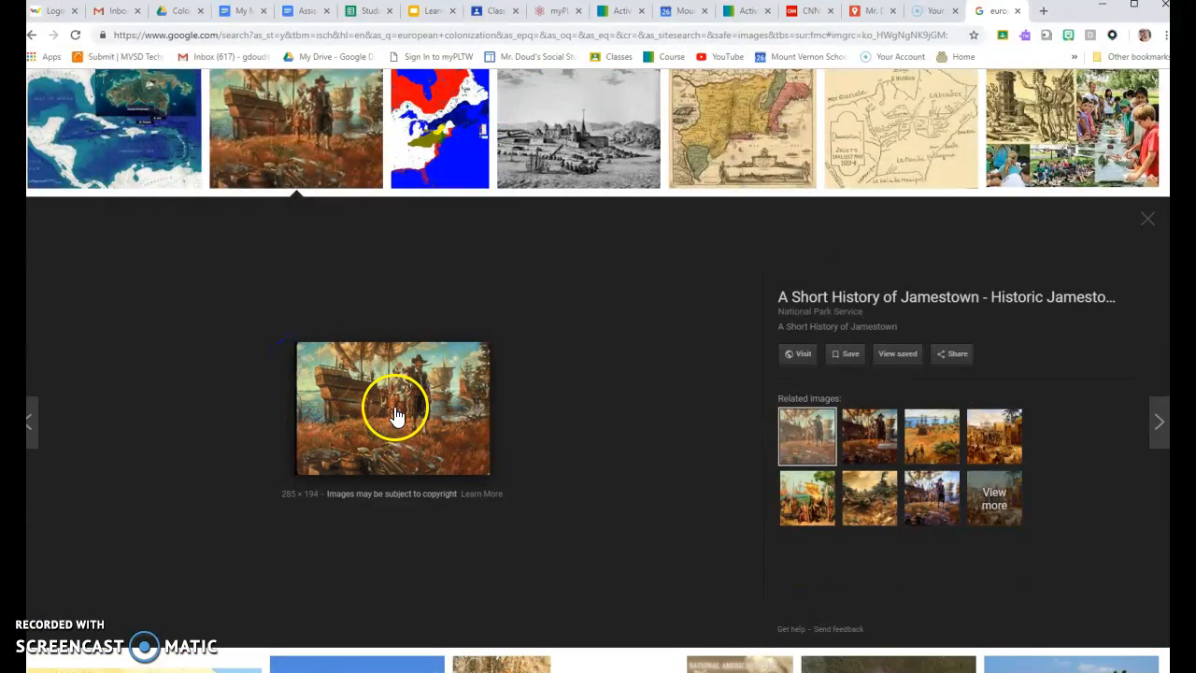
right_click(375, 403)
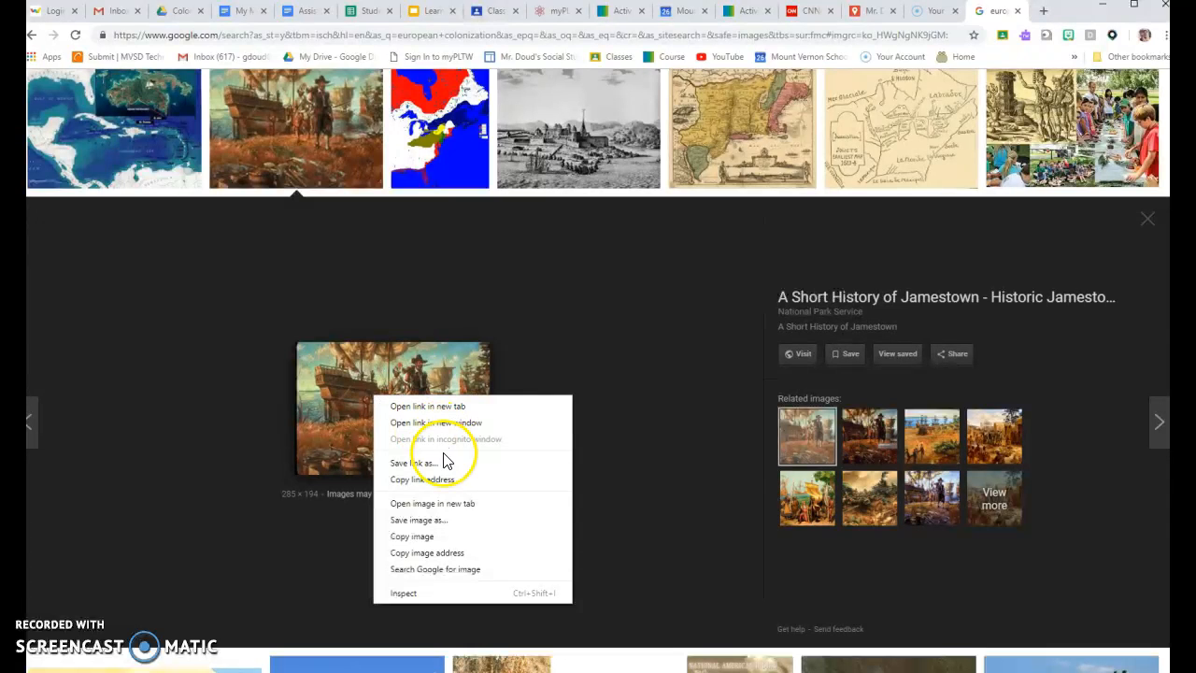
left_click(436, 554)
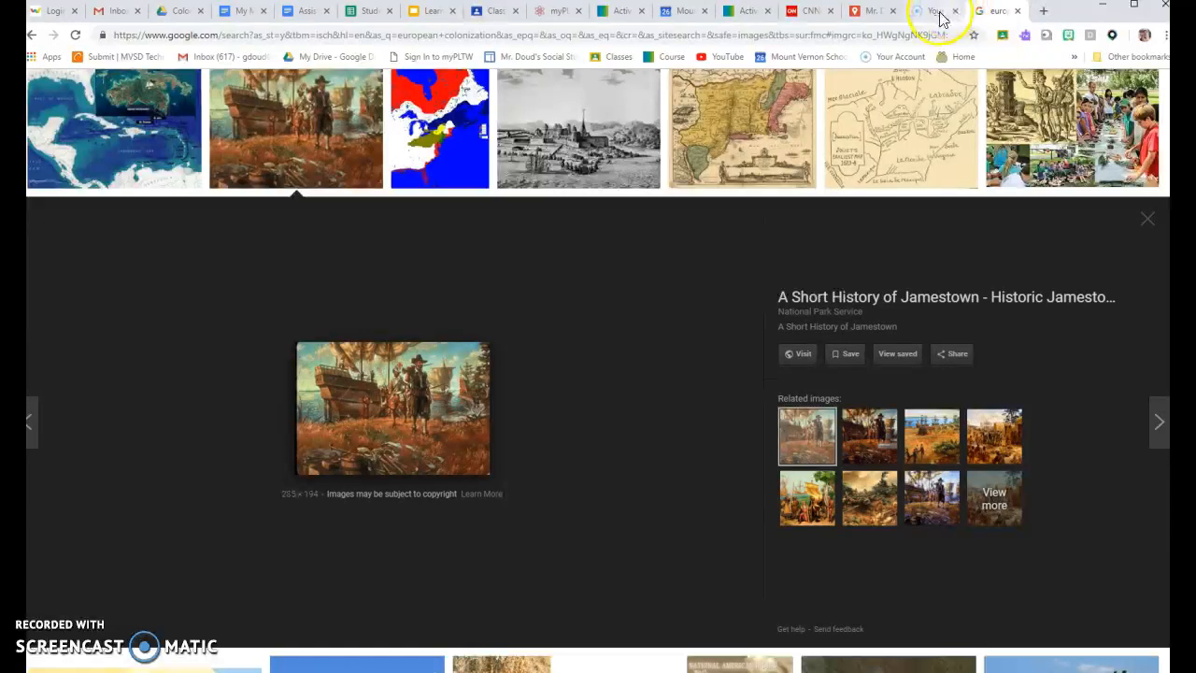
Return to My Maps, paste the copied image address for the Spain marker, select the picture, and save it without a caption.
left_click(871, 14)
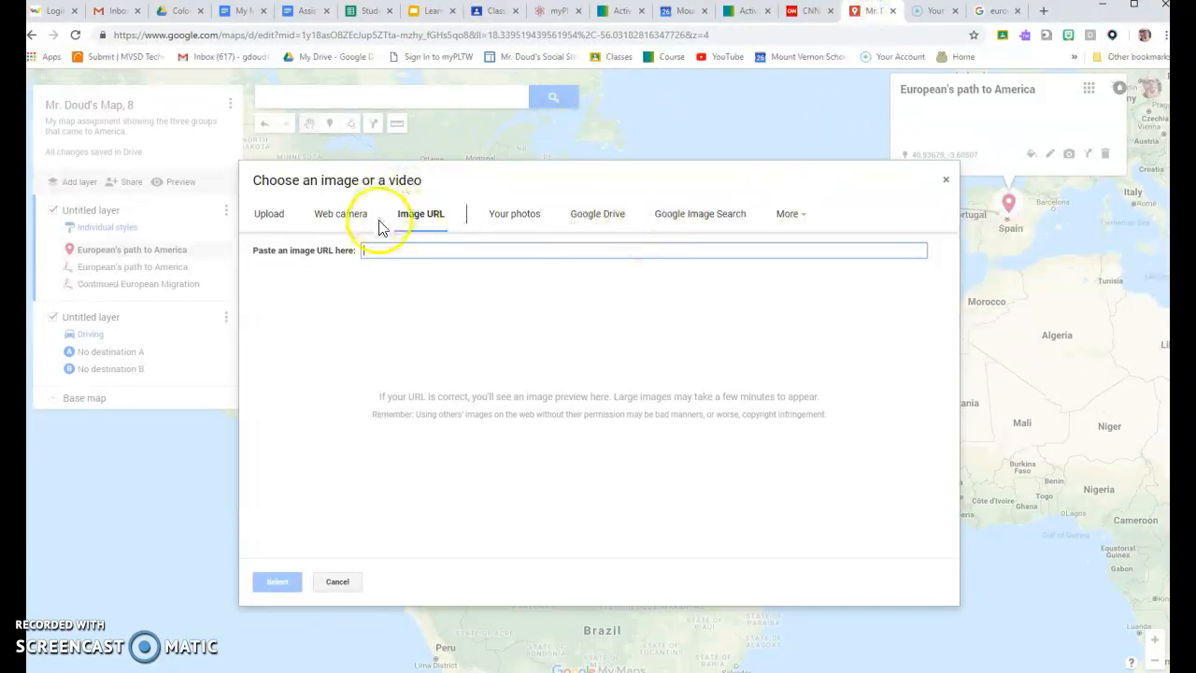
right_click(371, 250)
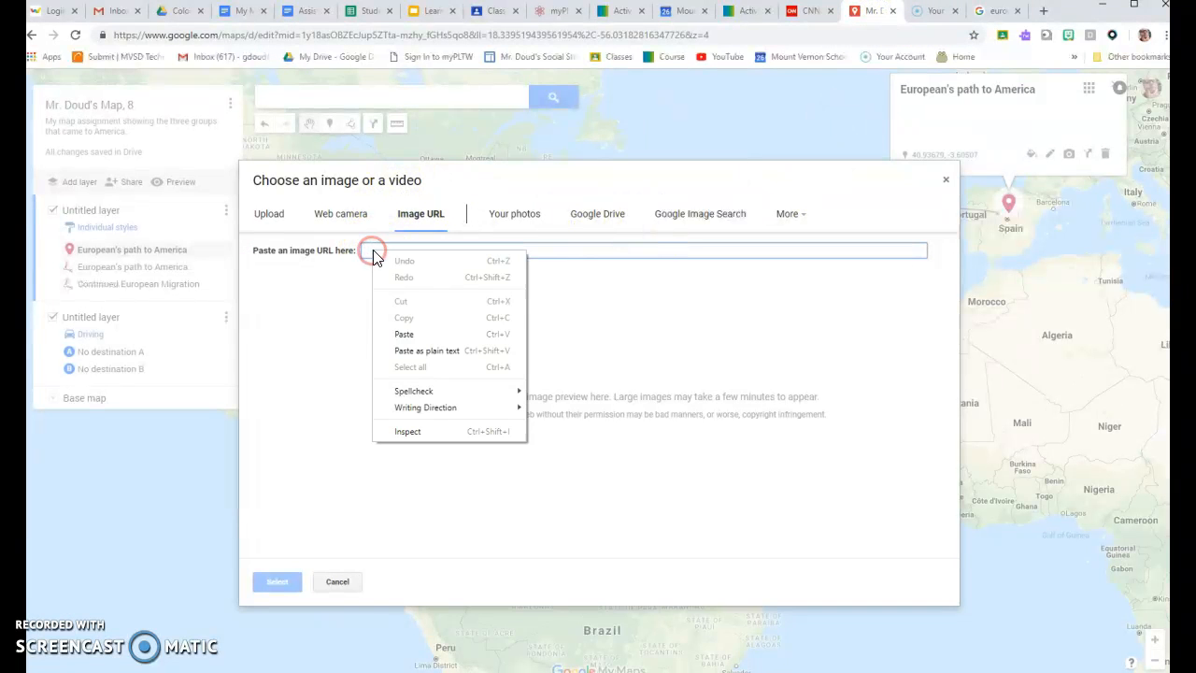
left_click(419, 334)
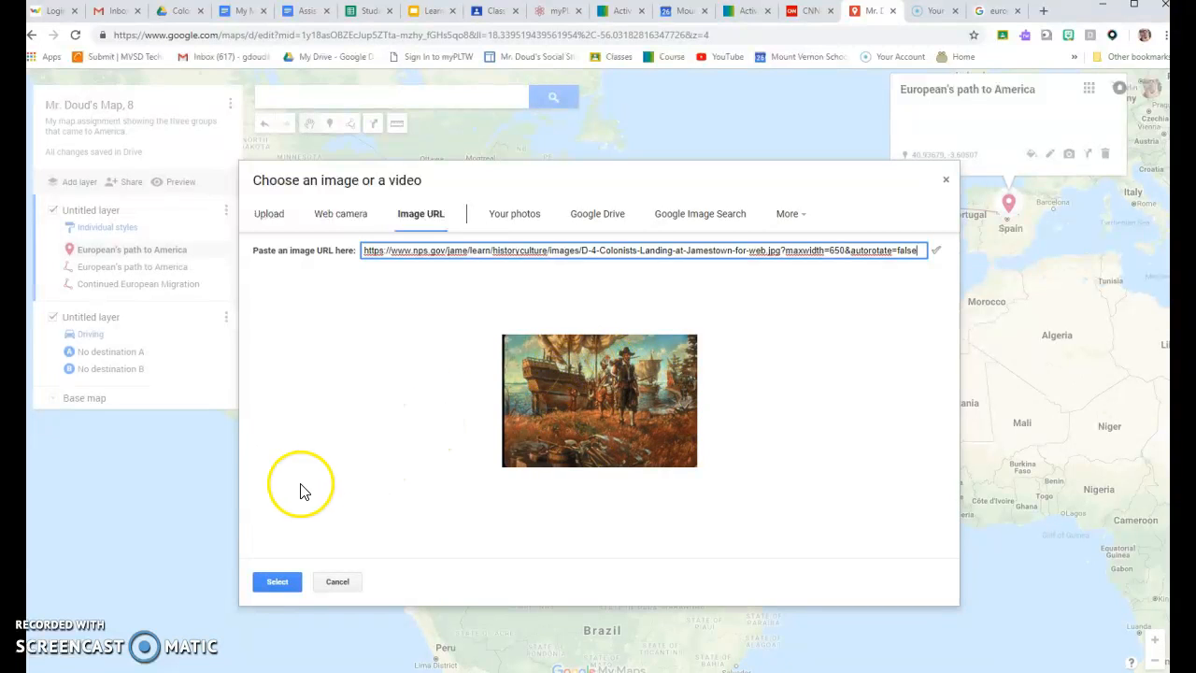
left_click(283, 579)
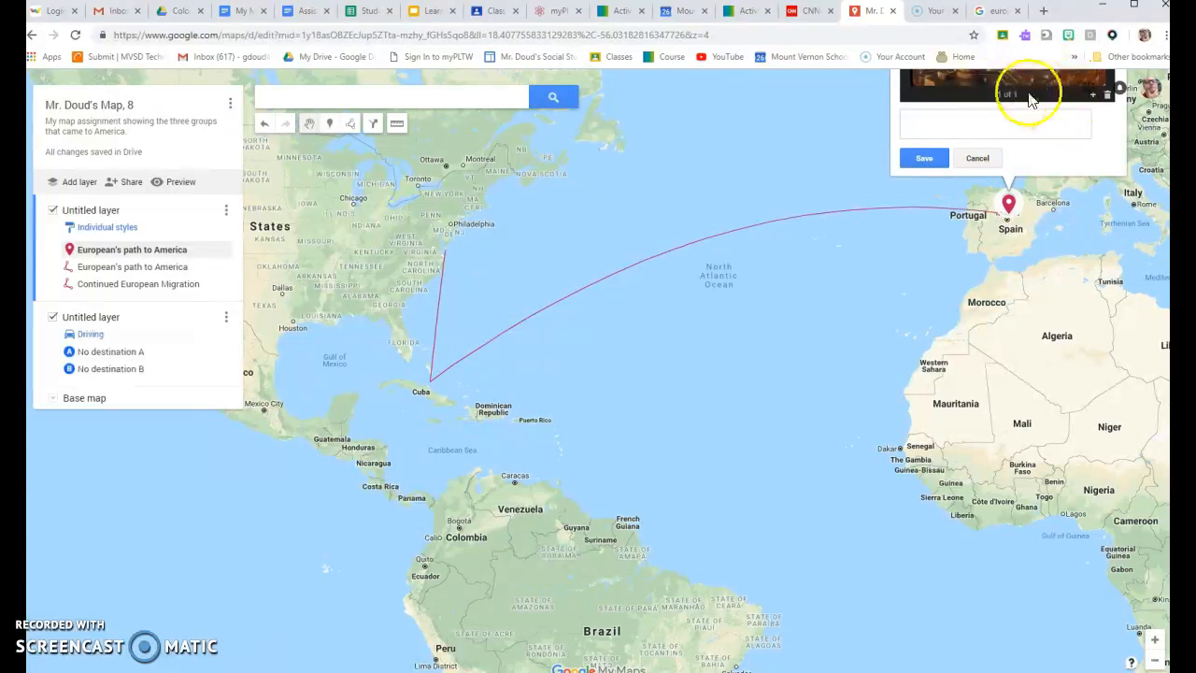
left_click(969, 120)
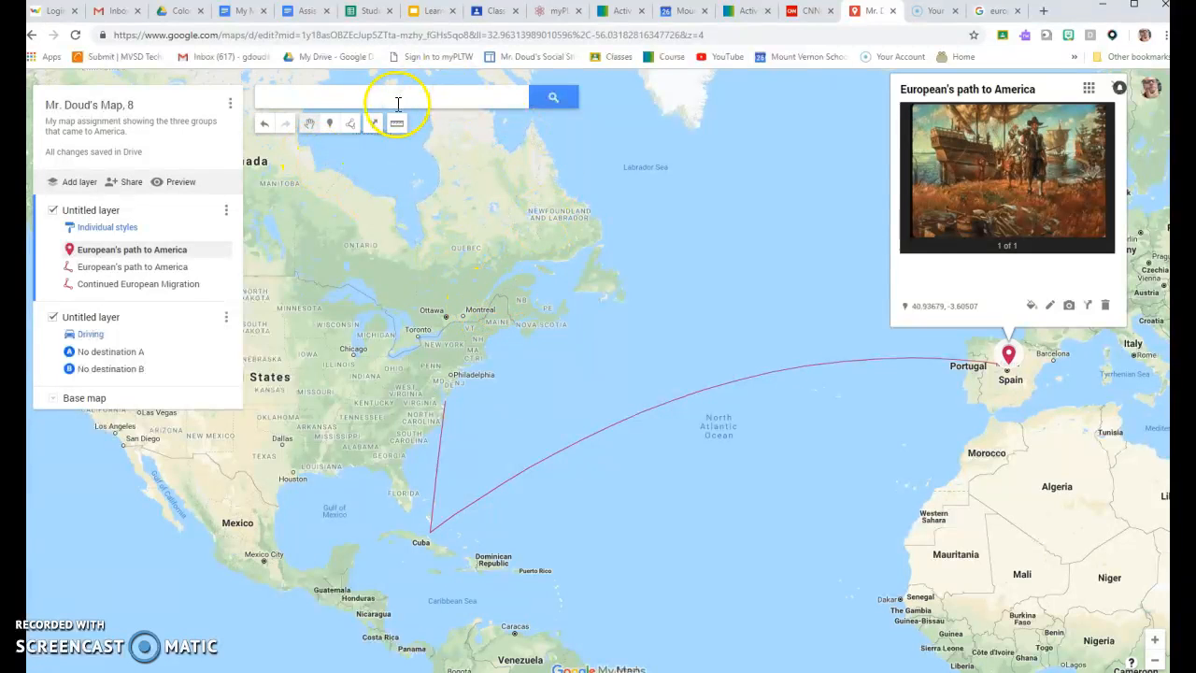
Review the requirements and scoring table in the My Maps Rubric document in Google Docs, and return to the map.
left_click(245, 13)
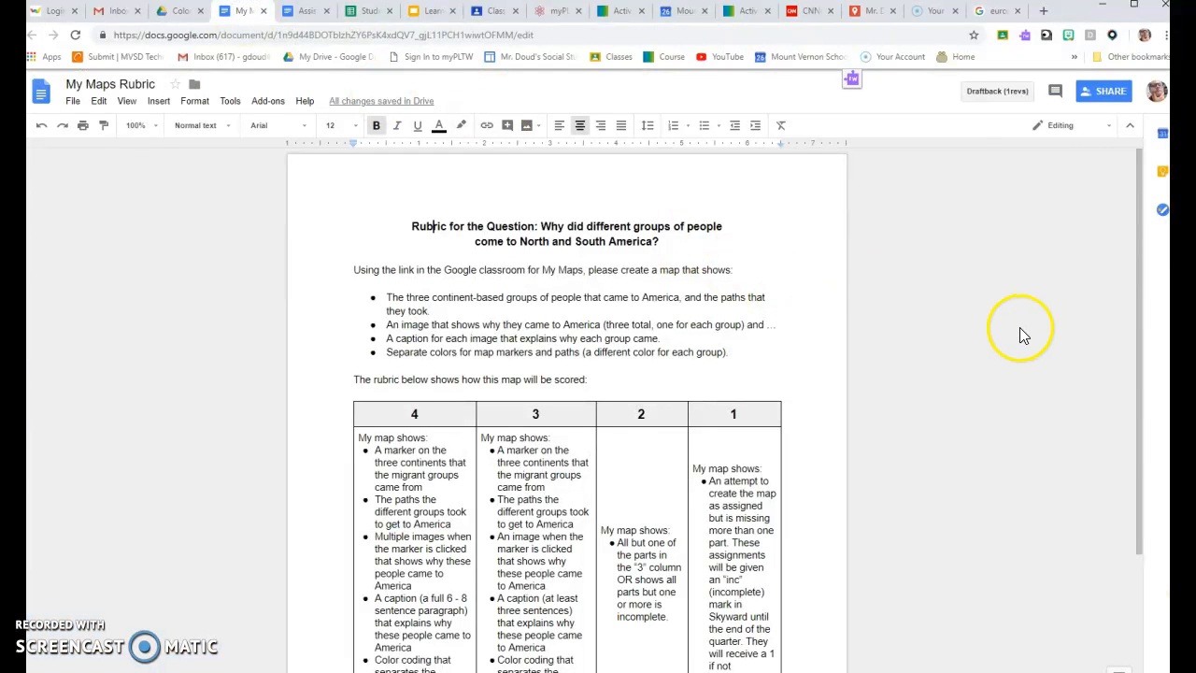
scroll(995, 317, "down", 1)
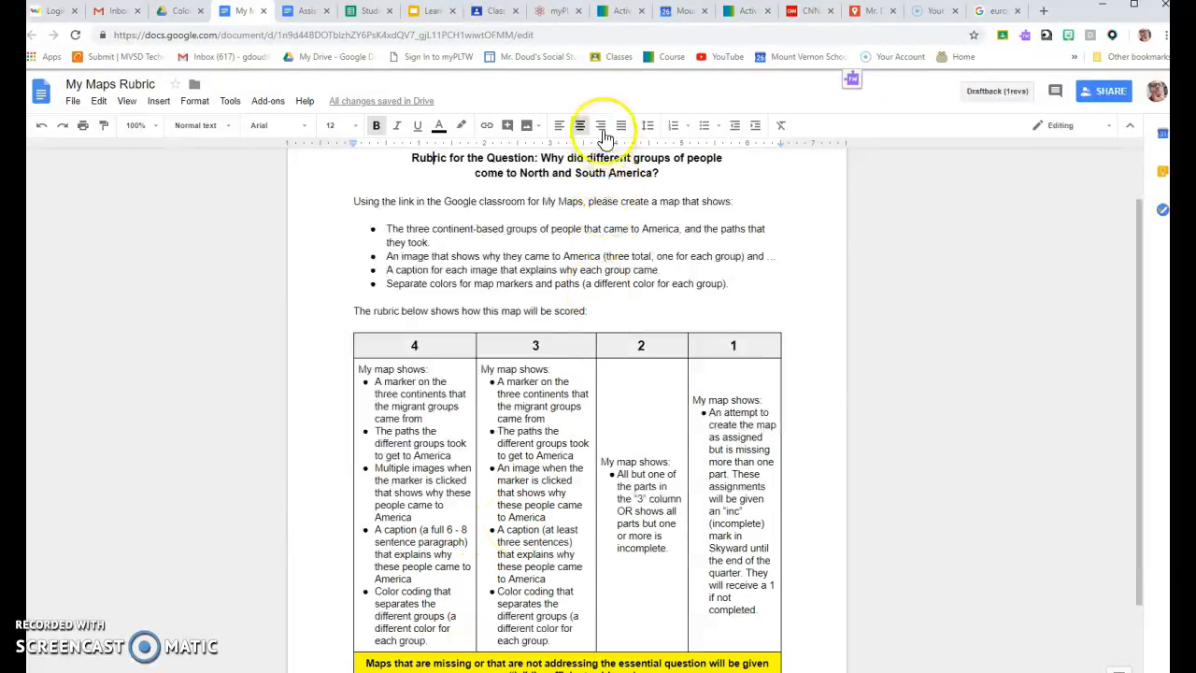
left_click(877, 12)
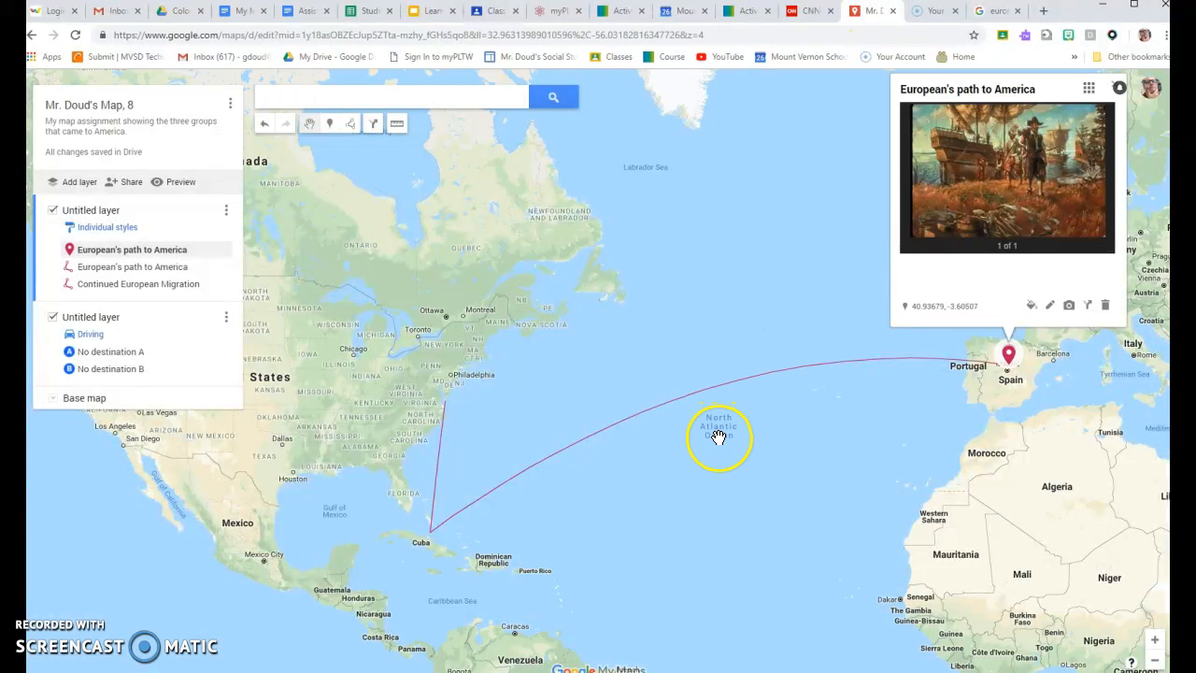